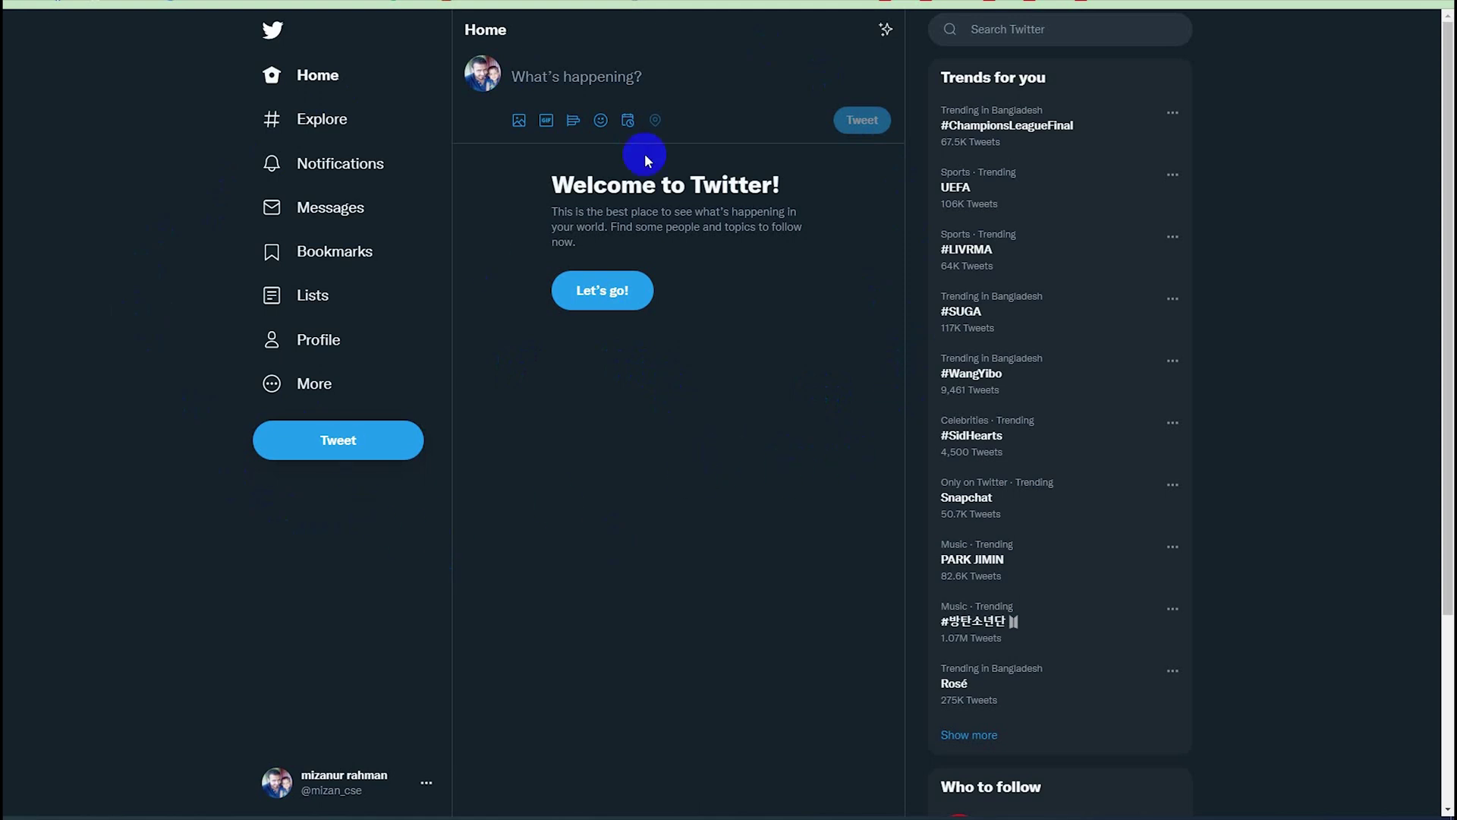
{"action": "scroll", "coordinate": [728, 491], "scroll_direction": "down", "scroll_amount": 2}
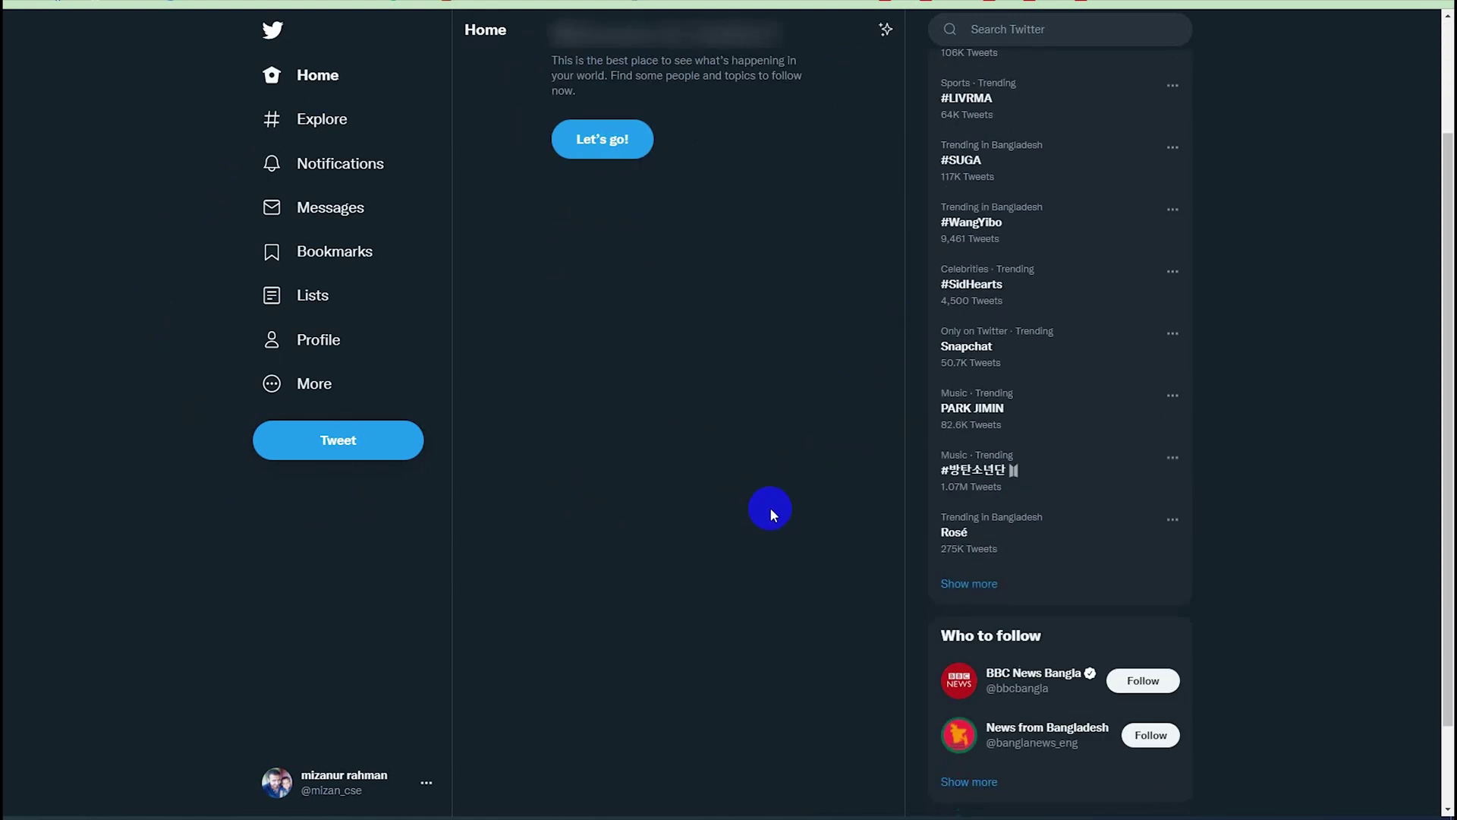
- Try following BBC News Bangla, then go to the Help Center through the More menu
{"action": "left_click", "coordinate": [1143, 681]}
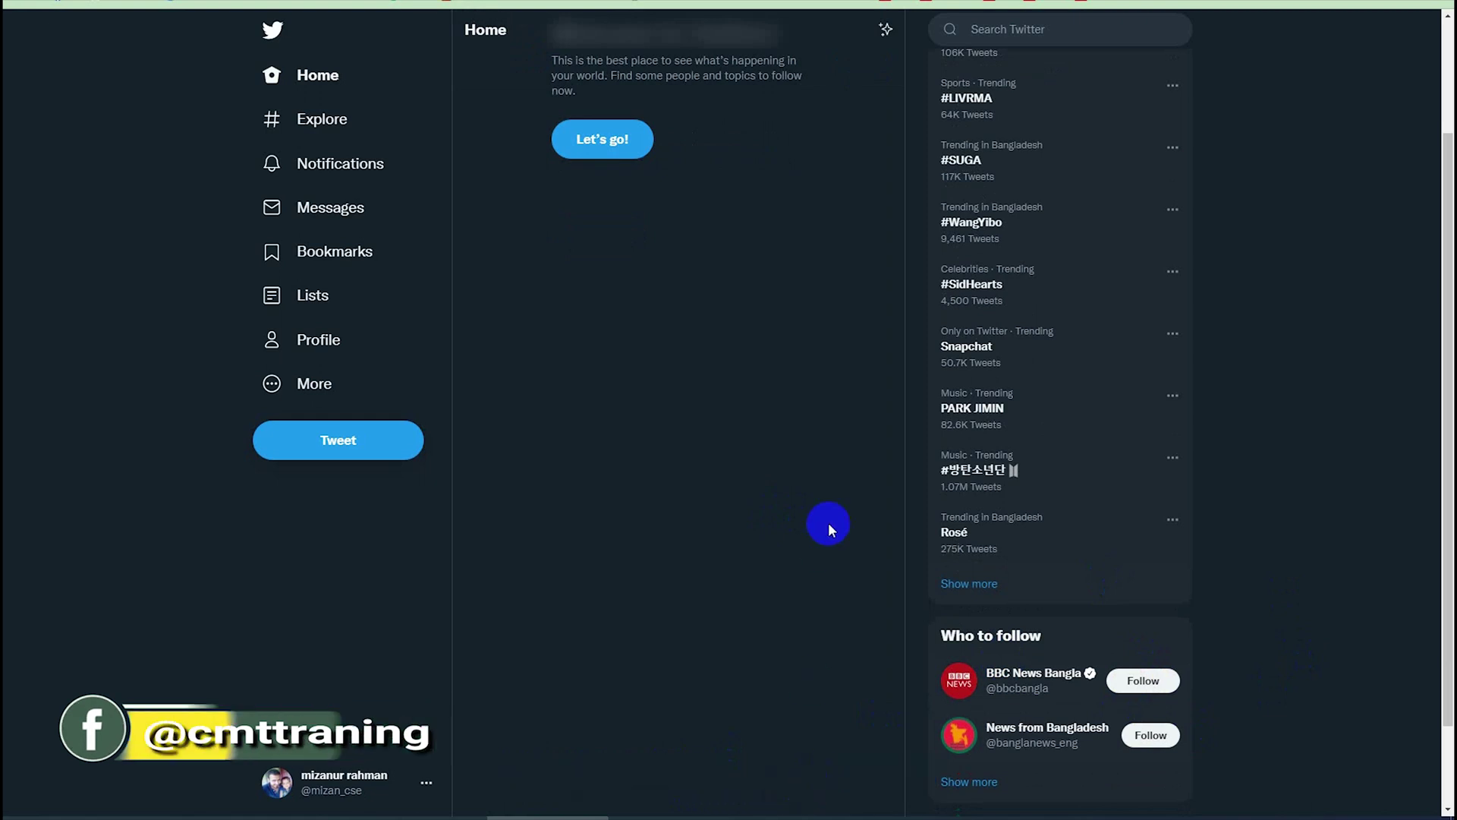
{"action": "scroll", "coordinate": [828, 522], "scroll_direction": "up", "scroll_amount": 3}
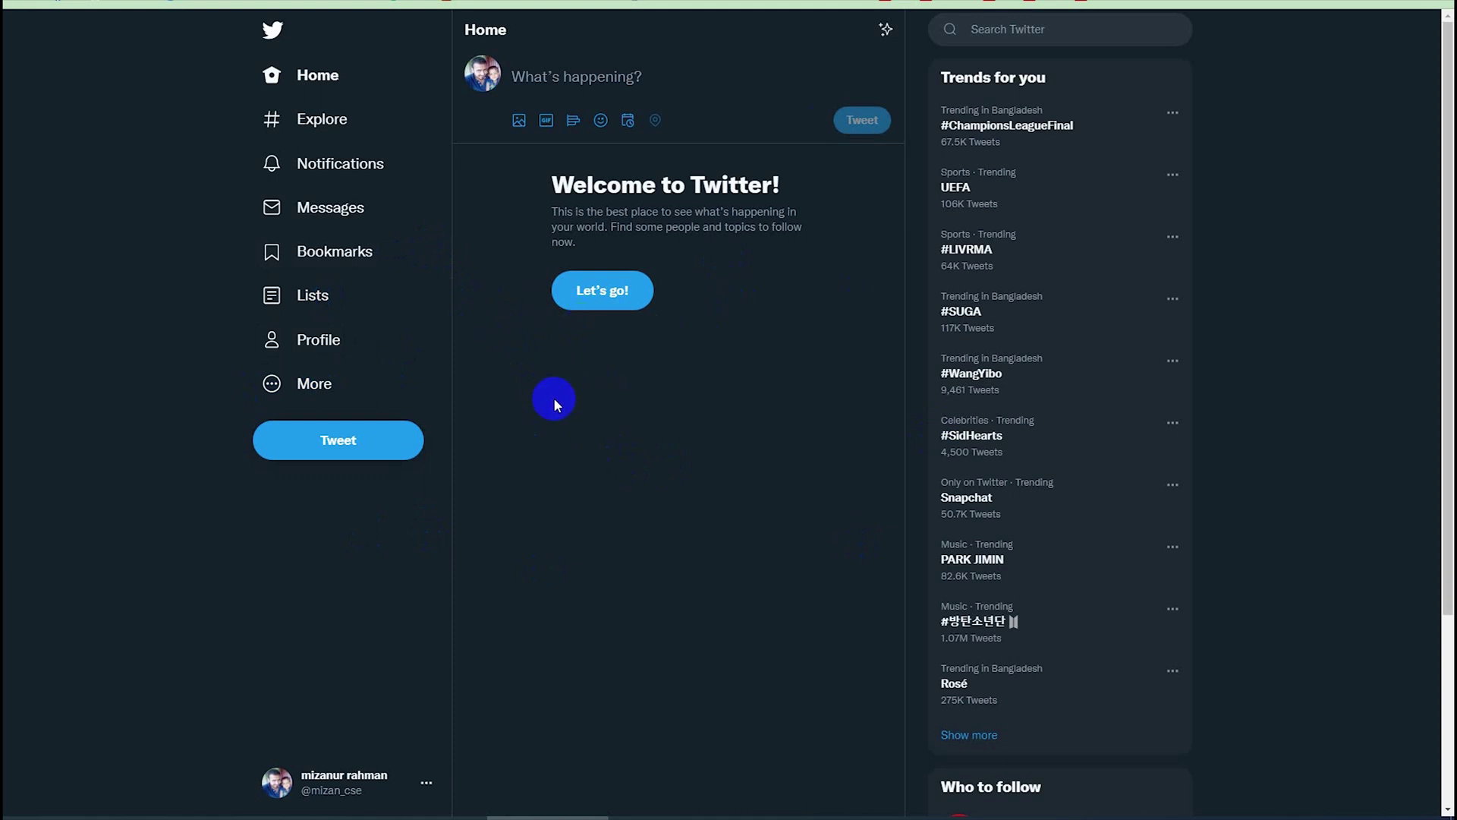
{"action": "left_click", "coordinate": [308, 394]}
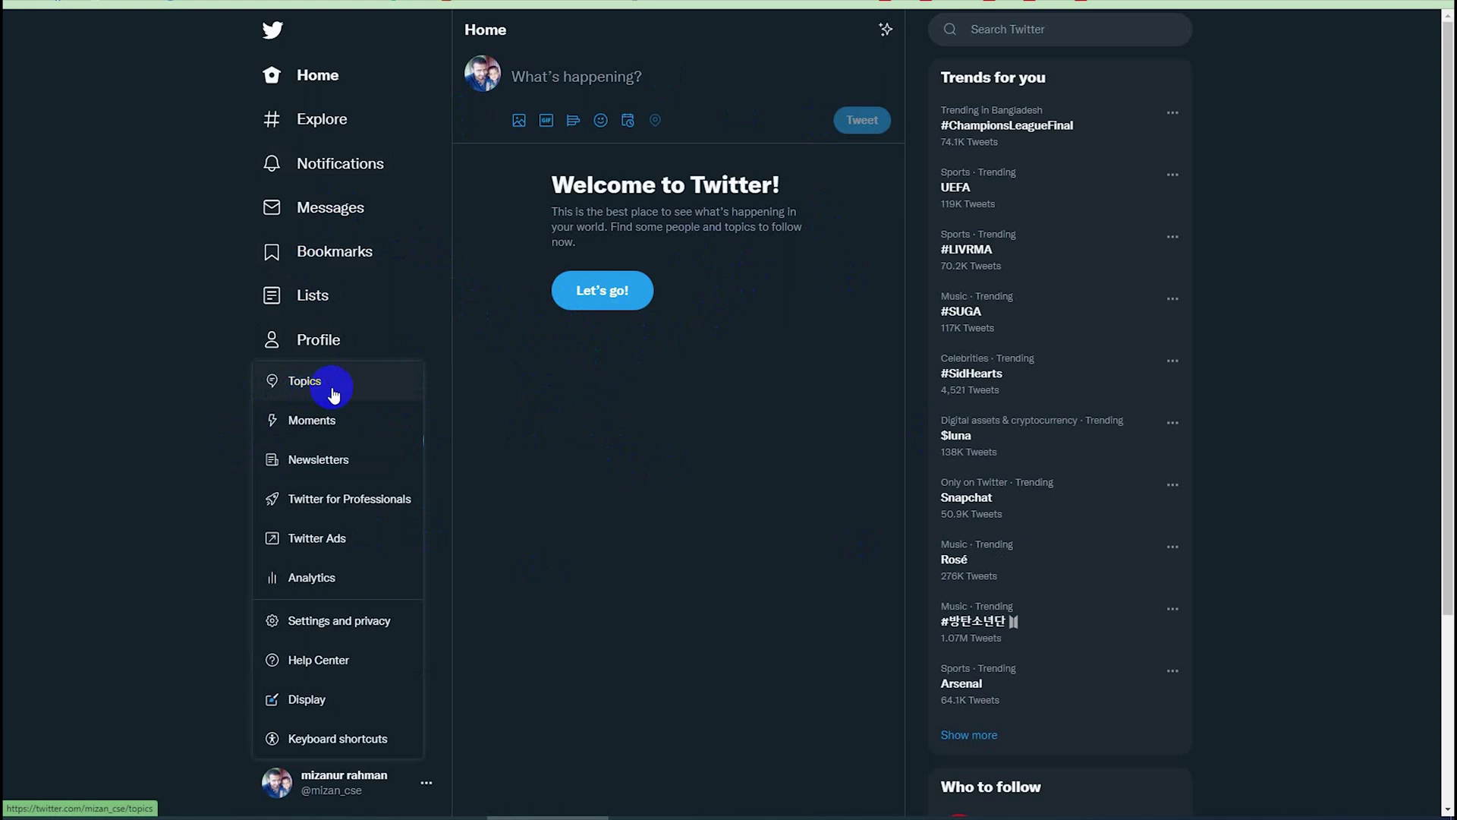
{"action": "left_click", "coordinate": [345, 666]}
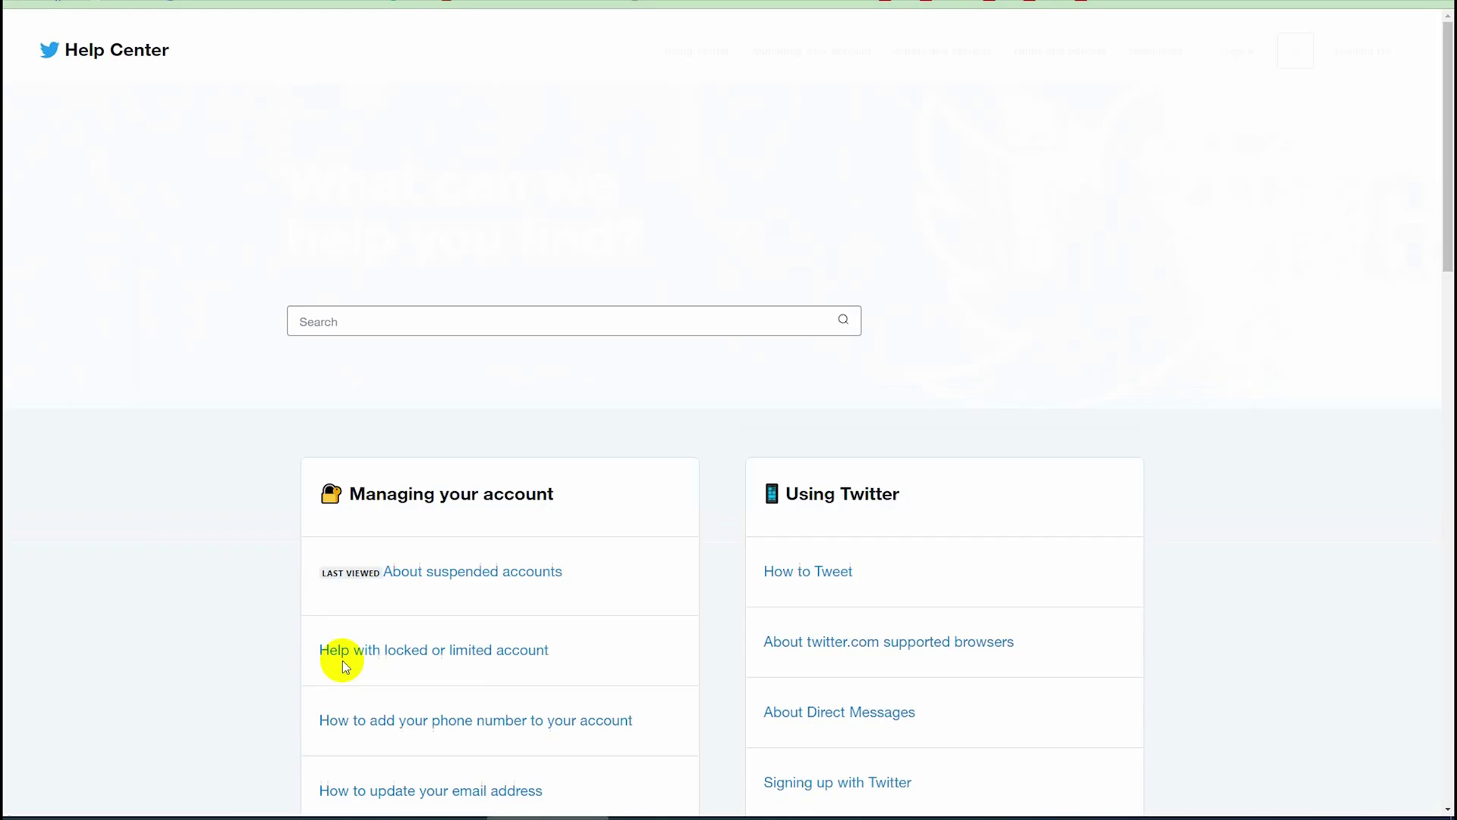
{"action": "scroll", "coordinate": [719, 413], "scroll_direction": "down", "scroll_amount": 2}
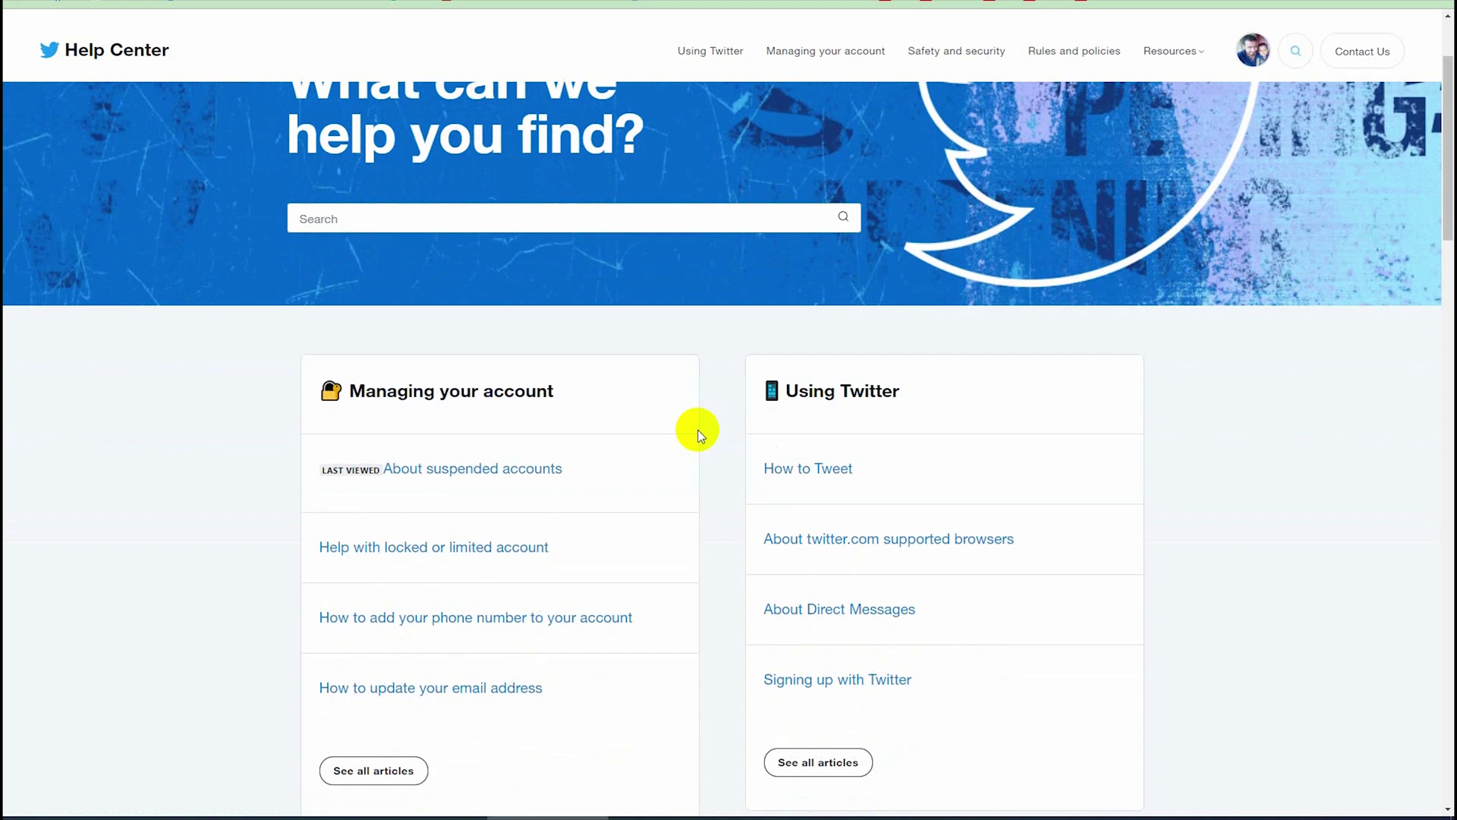
{"action": "scroll", "coordinate": [699, 433], "scroll_direction": "down", "scroll_amount": 2}
{"action": "scroll", "coordinate": [699, 432], "scroll_direction": "down", "scroll_amount": 1}
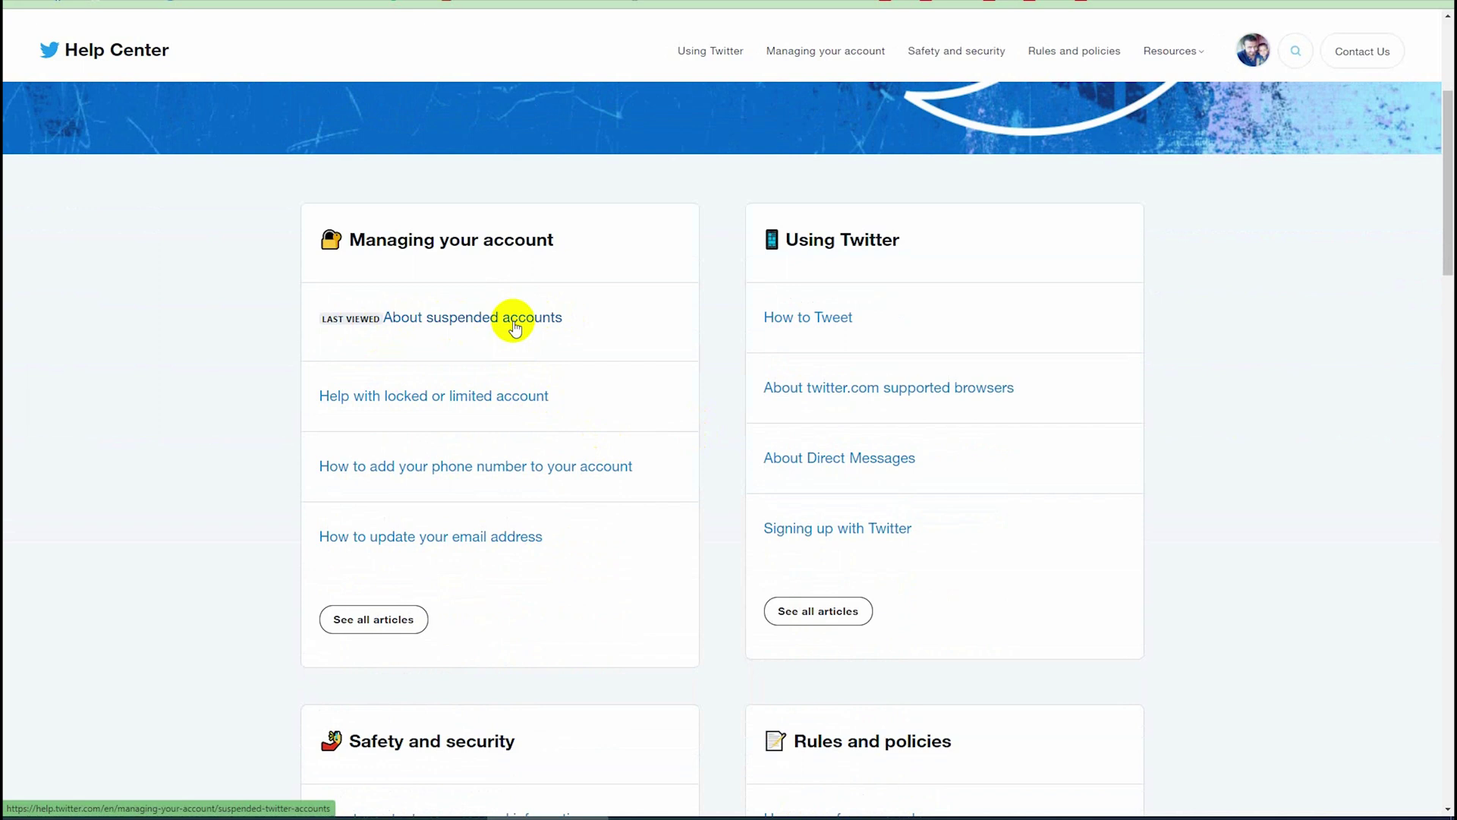
- Go through 'About suspended accounts' and 'How to unsuspend your Twitter account' to the appeal form
{"action": "left_click", "coordinate": [515, 326]}
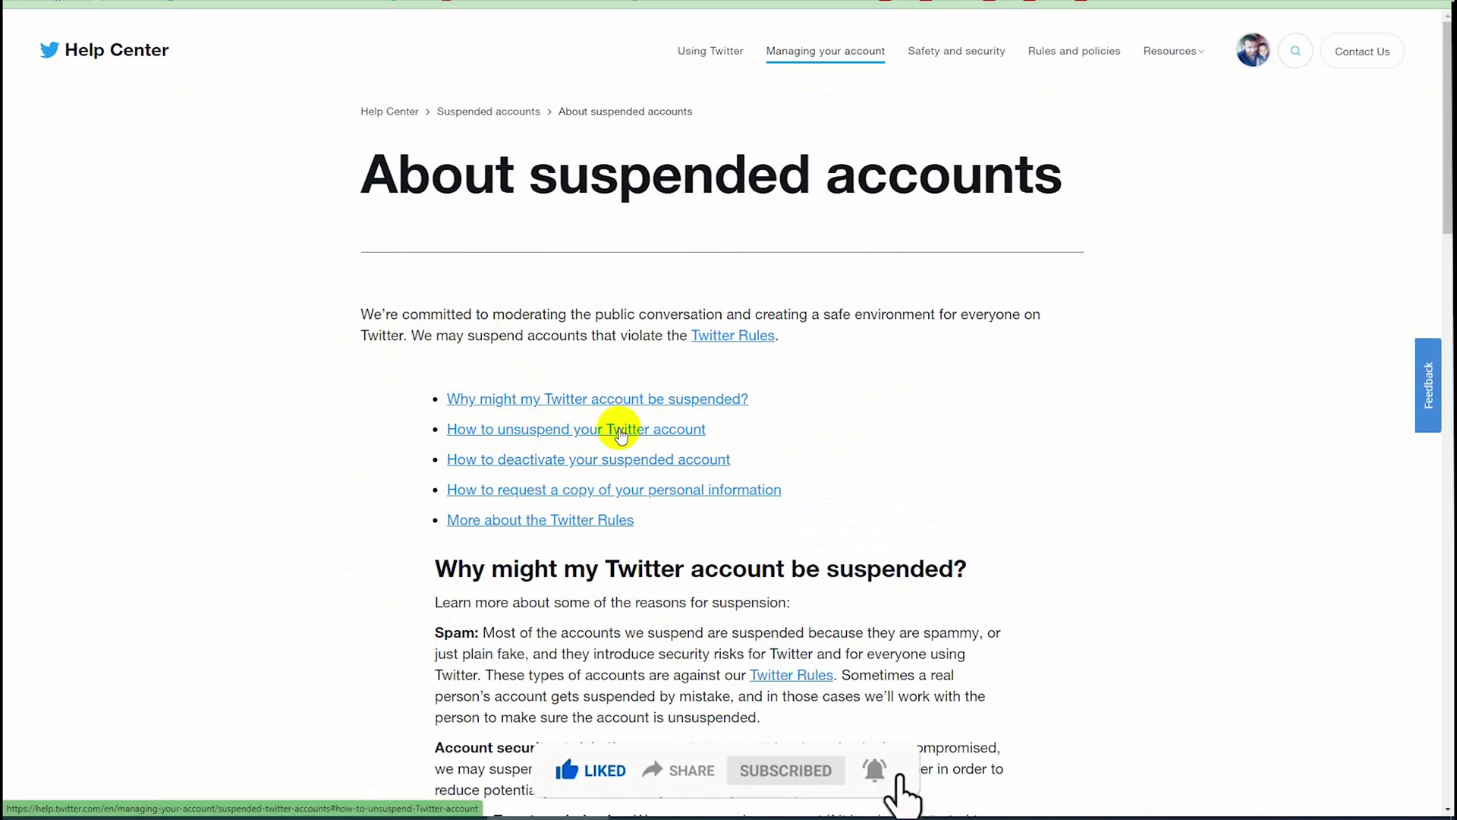
{"action": "left_click", "coordinate": [622, 430]}
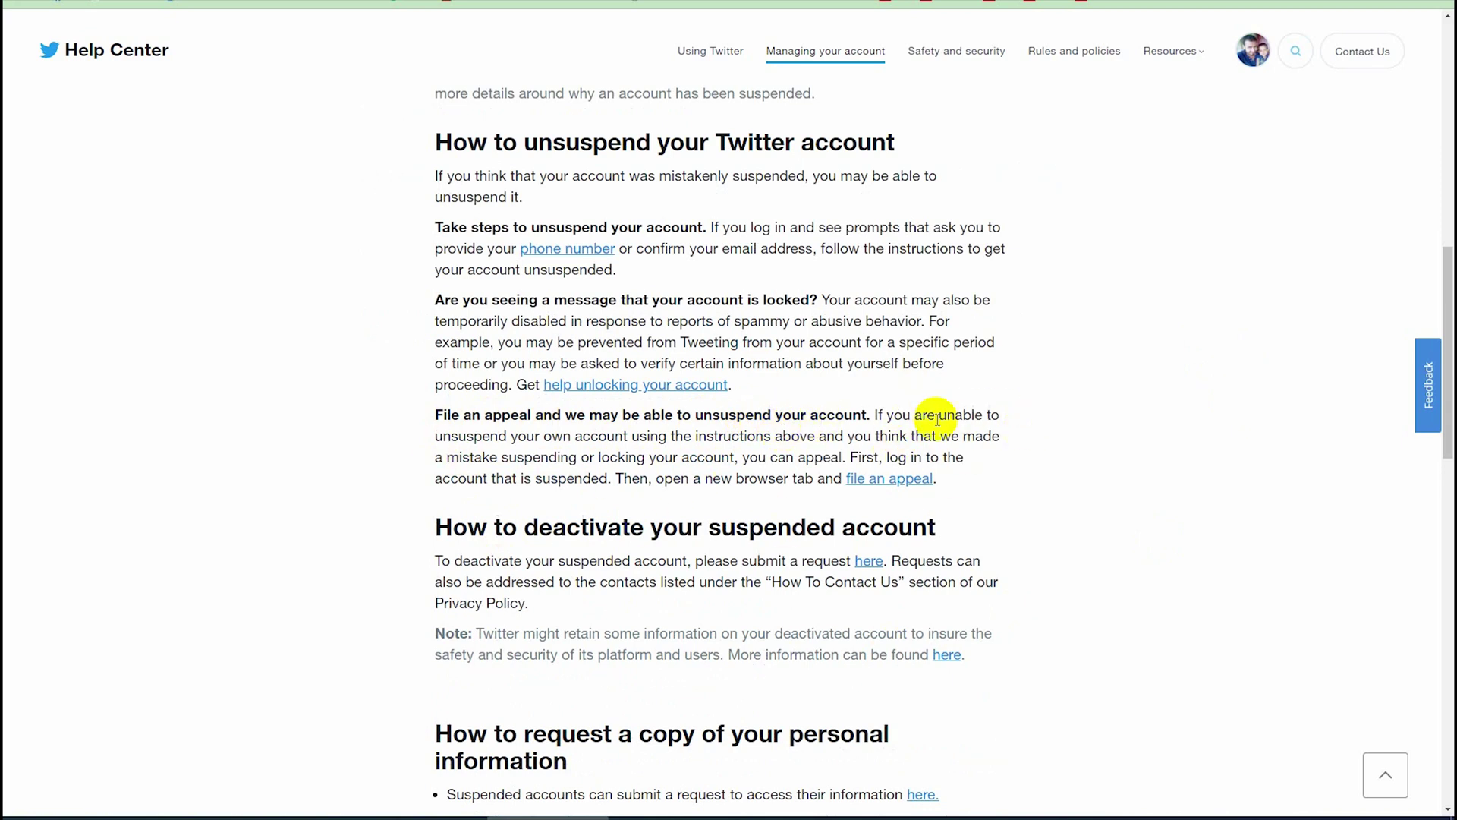
{"action": "left_click", "coordinate": [892, 479]}
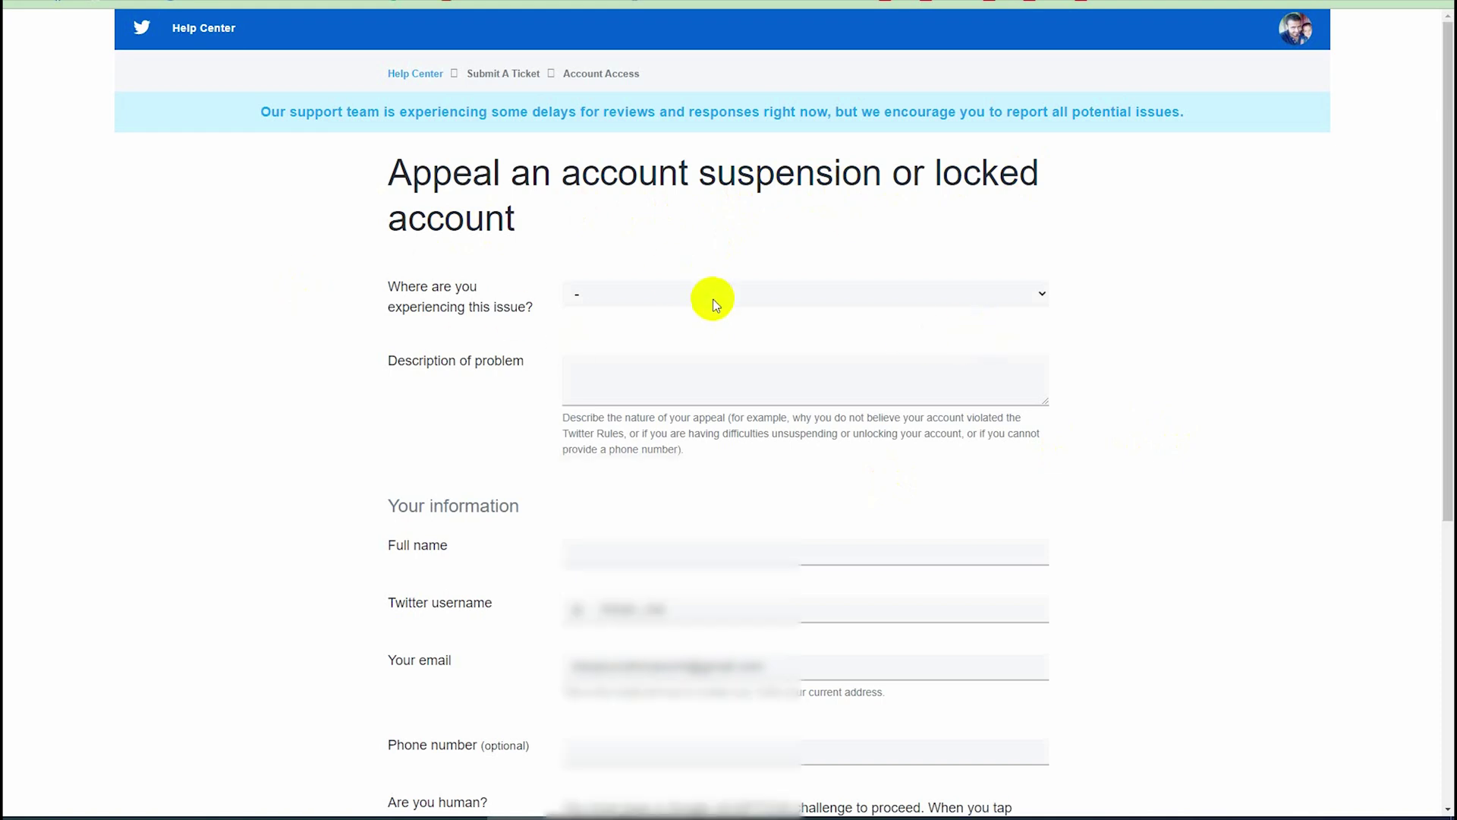
{"action": "scroll", "coordinate": [715, 303], "scroll_direction": "down", "scroll_amount": 3}
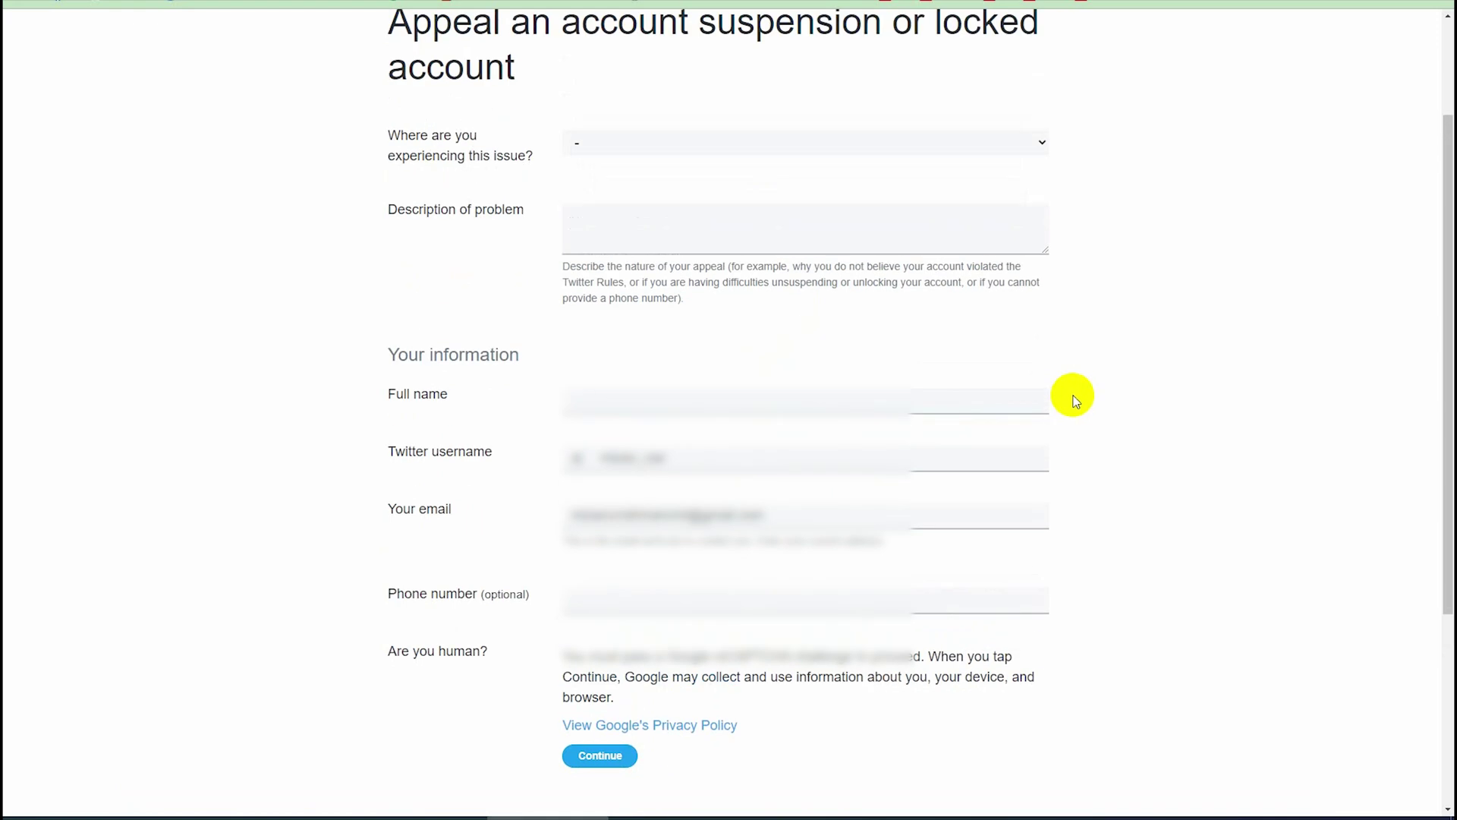
{"action": "scroll", "coordinate": [1074, 399], "scroll_direction": "down", "scroll_amount": 3}
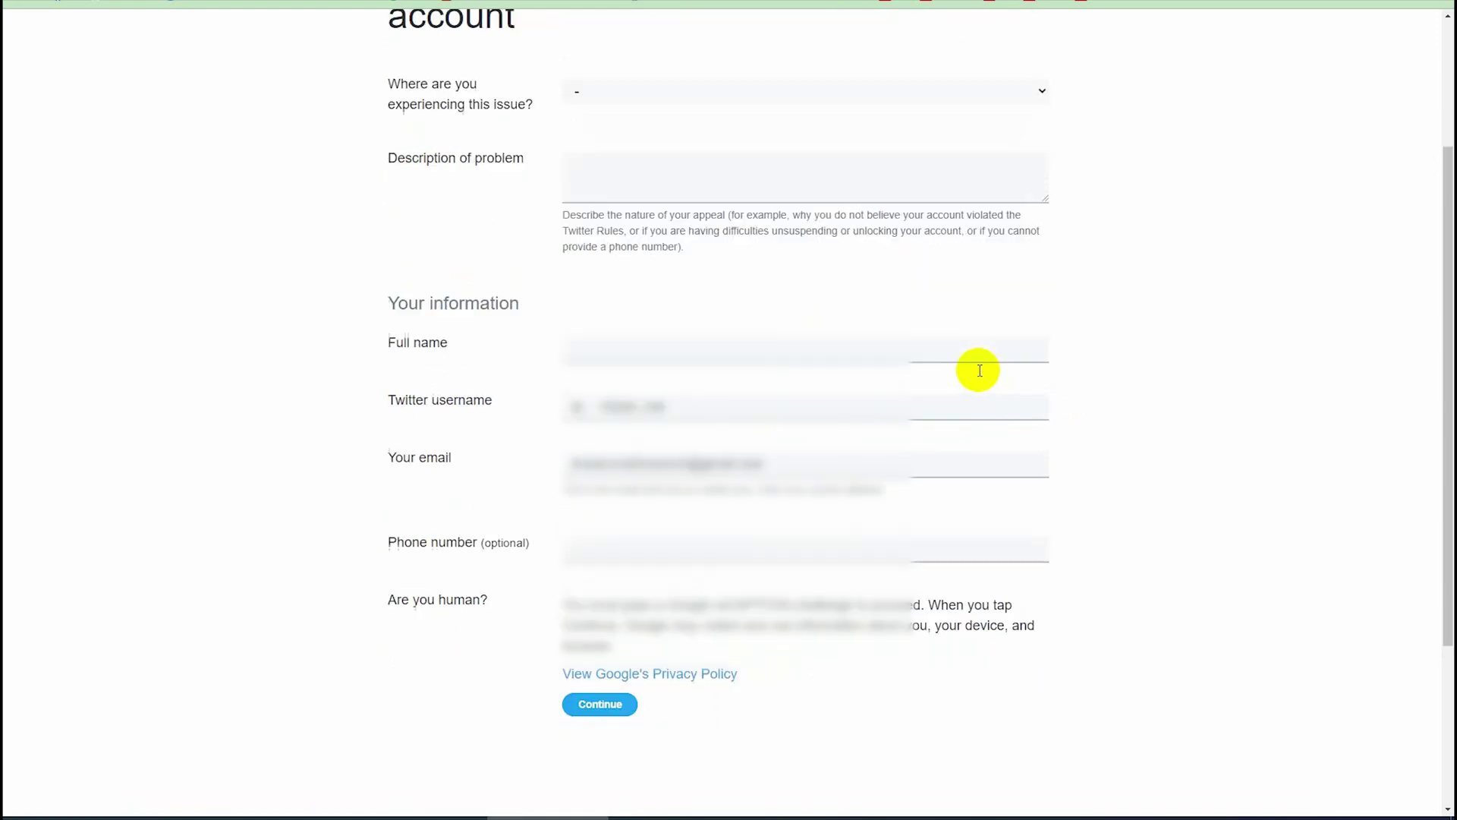
{"action": "scroll", "coordinate": [979, 377], "scroll_direction": "up", "scroll_amount": 3}
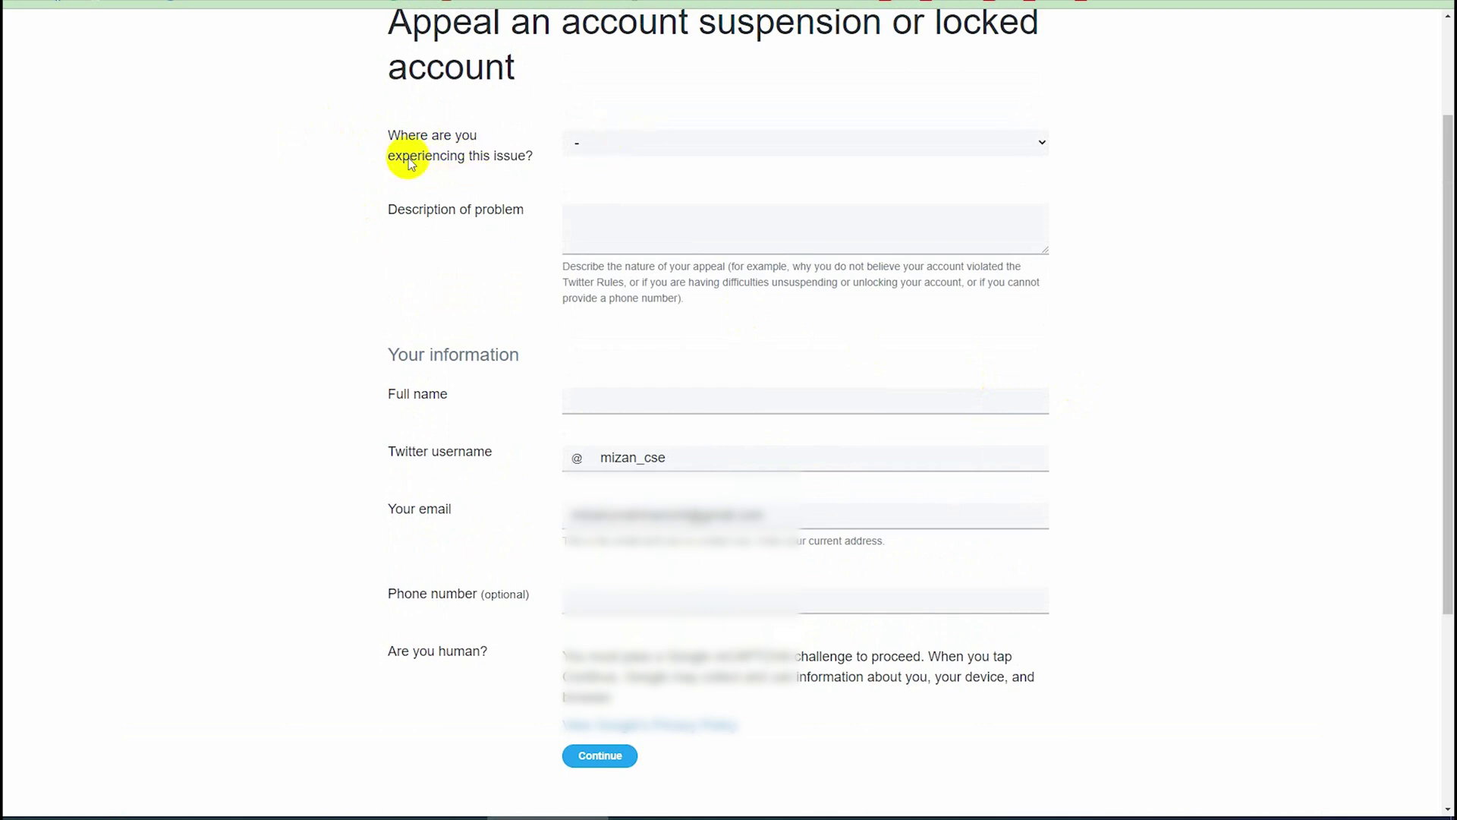
{"action": "scroll", "coordinate": [399, 146], "scroll_direction": "up", "scroll_amount": 3}
{"action": "scroll", "coordinate": [479, 182], "scroll_direction": "up", "scroll_amount": 2}
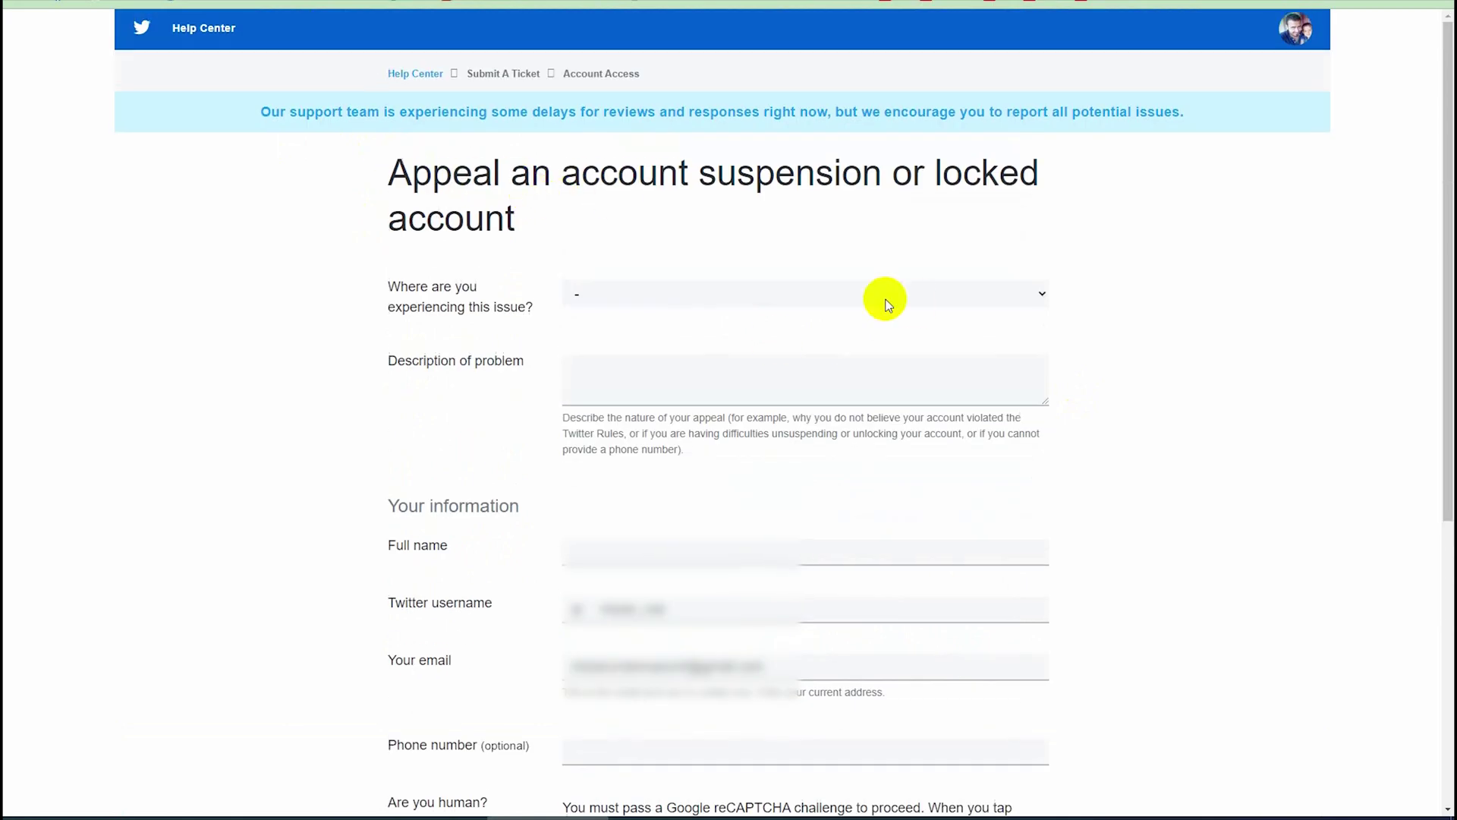
- Expand the 'Where are you experiencing this issue?' dropdown on the appeal form
{"action": "left_click", "coordinate": [757, 294]}
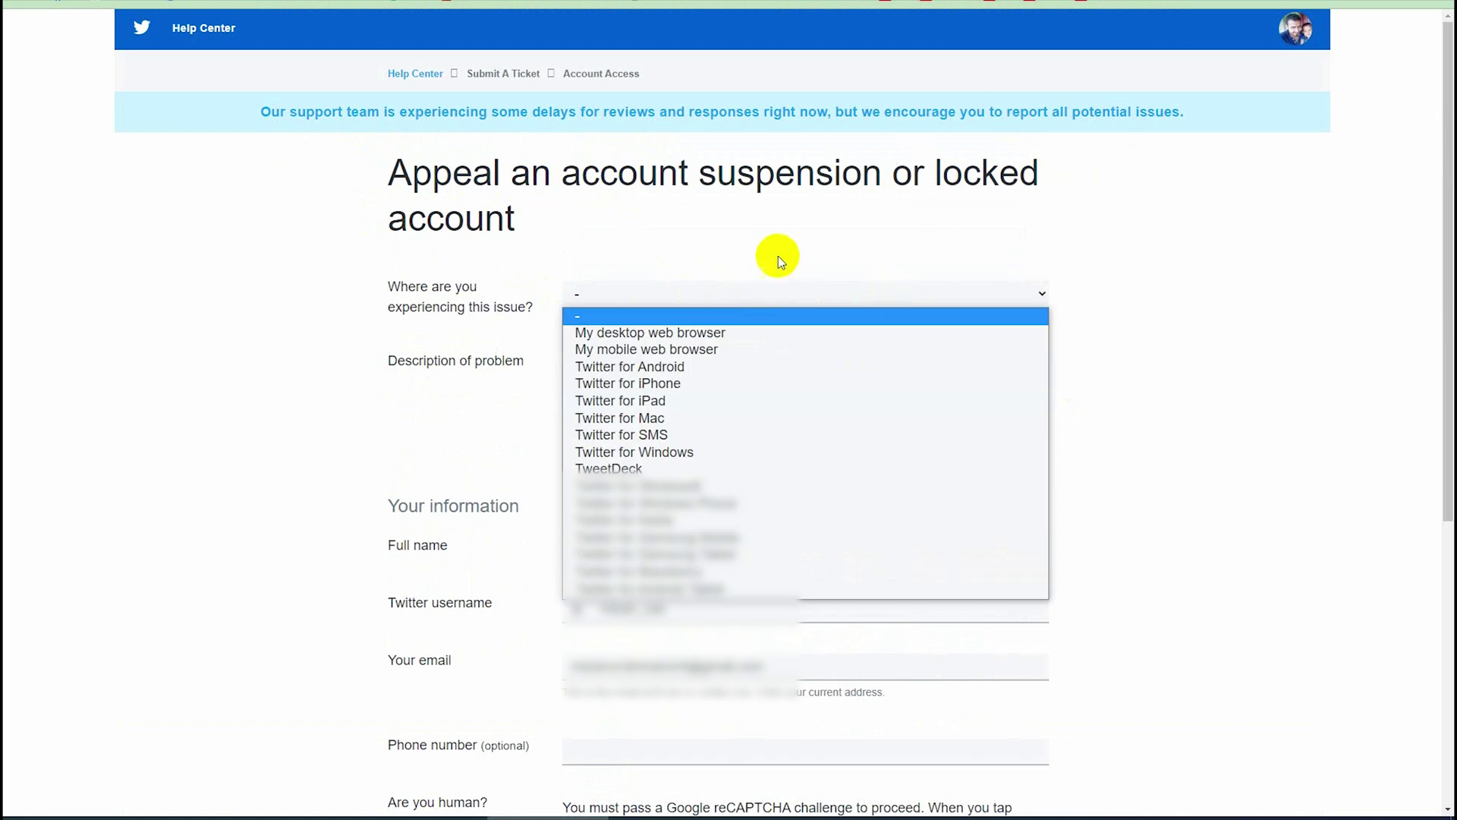
- Pick 'My desktop web browser' as the platform where the issue occurs
{"action": "left_click", "coordinate": [684, 337]}
{"action": "scroll", "coordinate": [1179, 298], "scroll_direction": "down", "scroll_amount": 1}
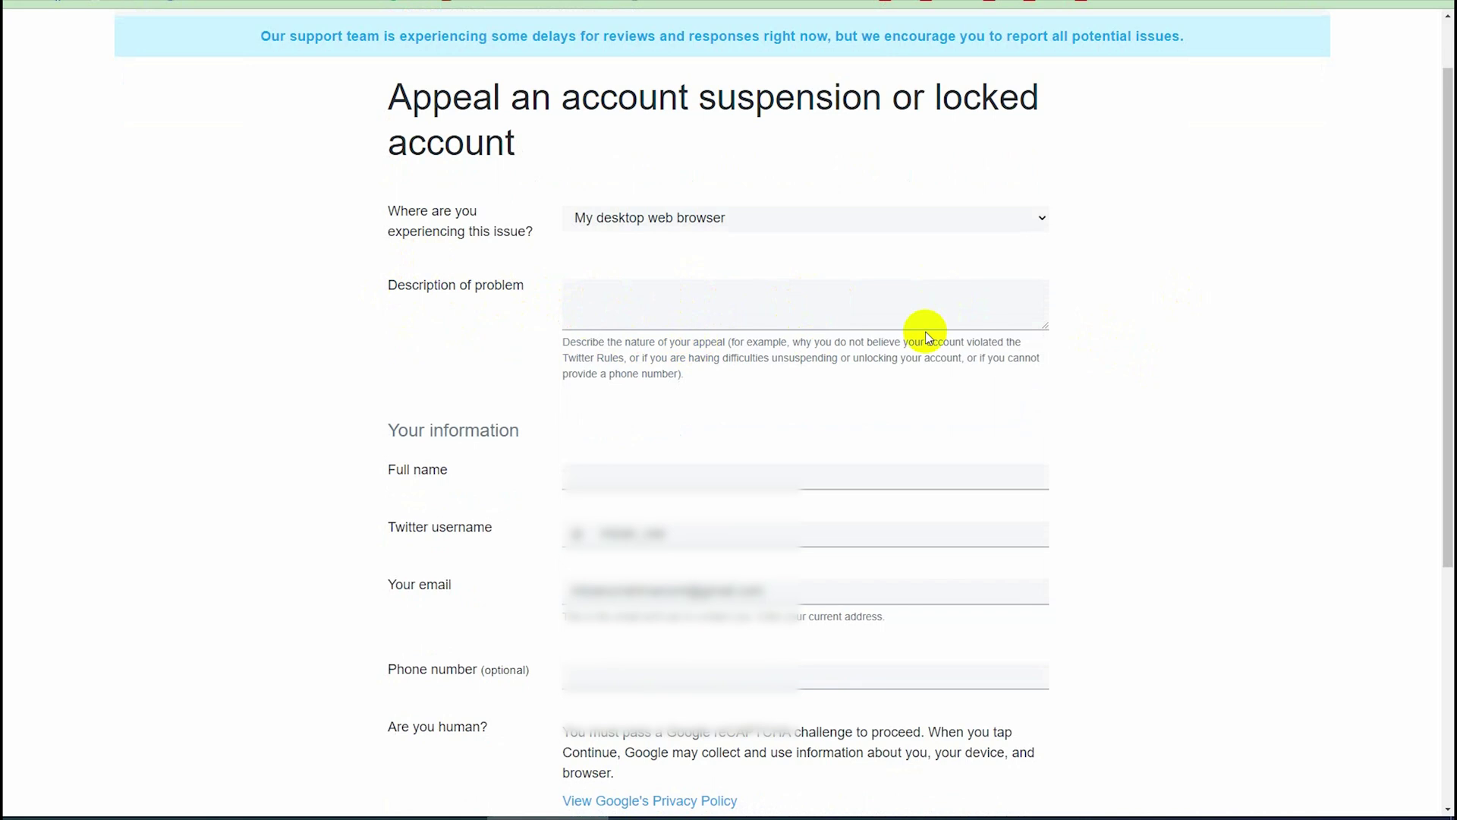
- Paste the prepared appeal message into Description and enlarge the box to show all of it
{"action": "right_click", "coordinate": [675, 294]}
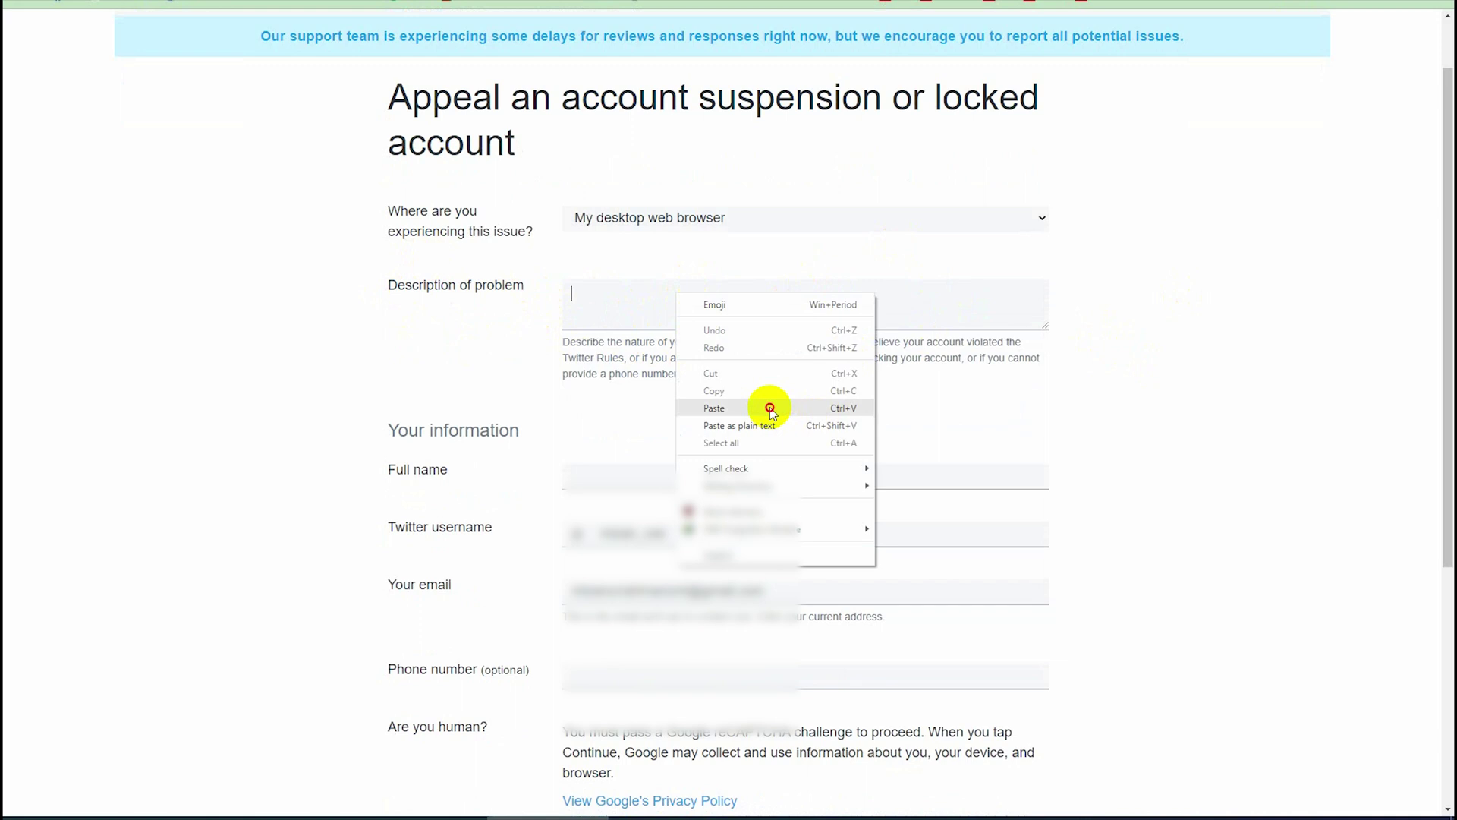
{"action": "left_click", "coordinate": [770, 411]}
{"action": "left_click_drag", "start_coordinate": [1044, 324], "coordinate": [1102, 458]}
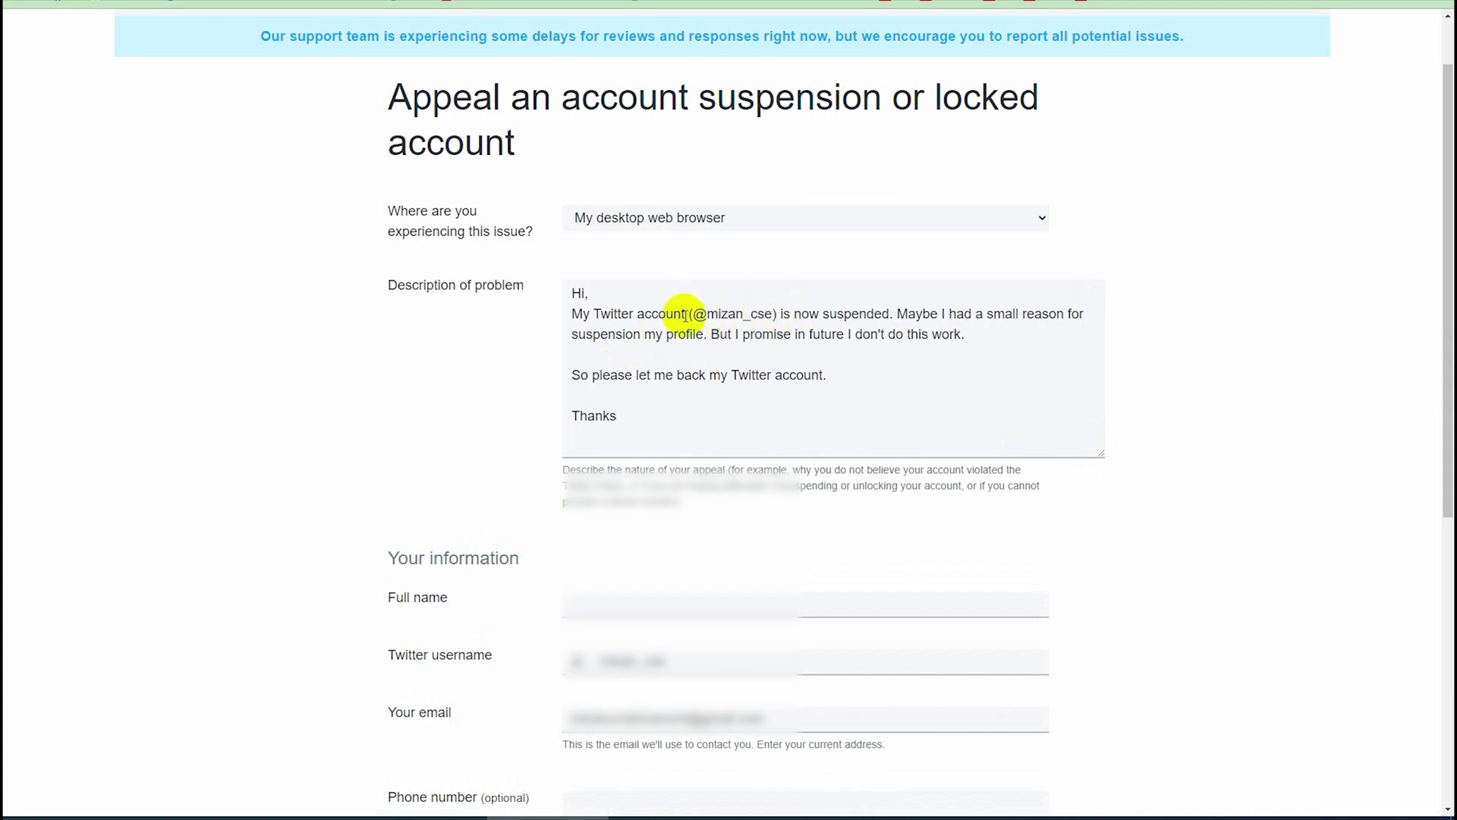
{"action": "type", "text": "user na"}
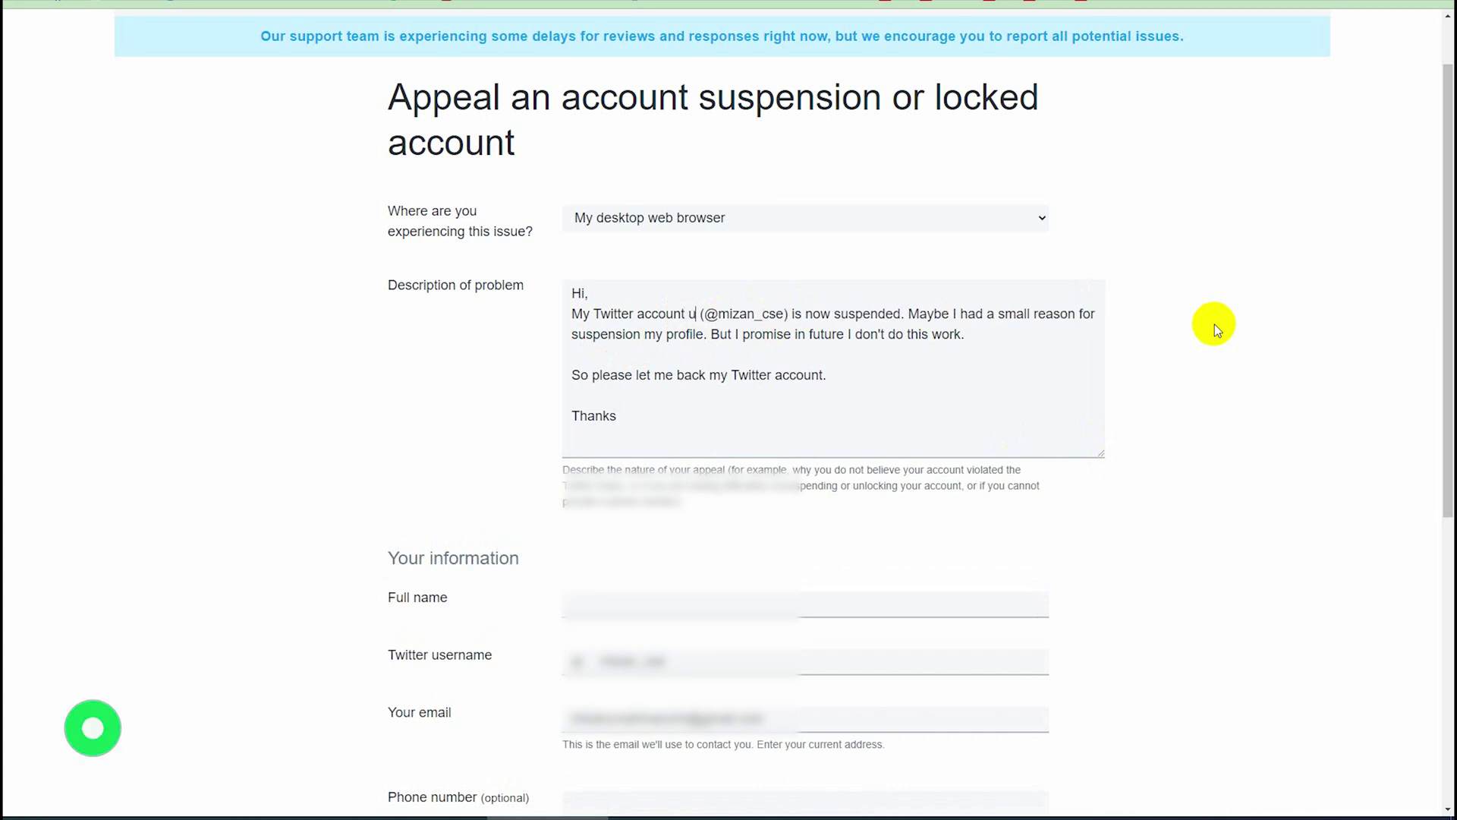
{"action": "type", "text": "me"}
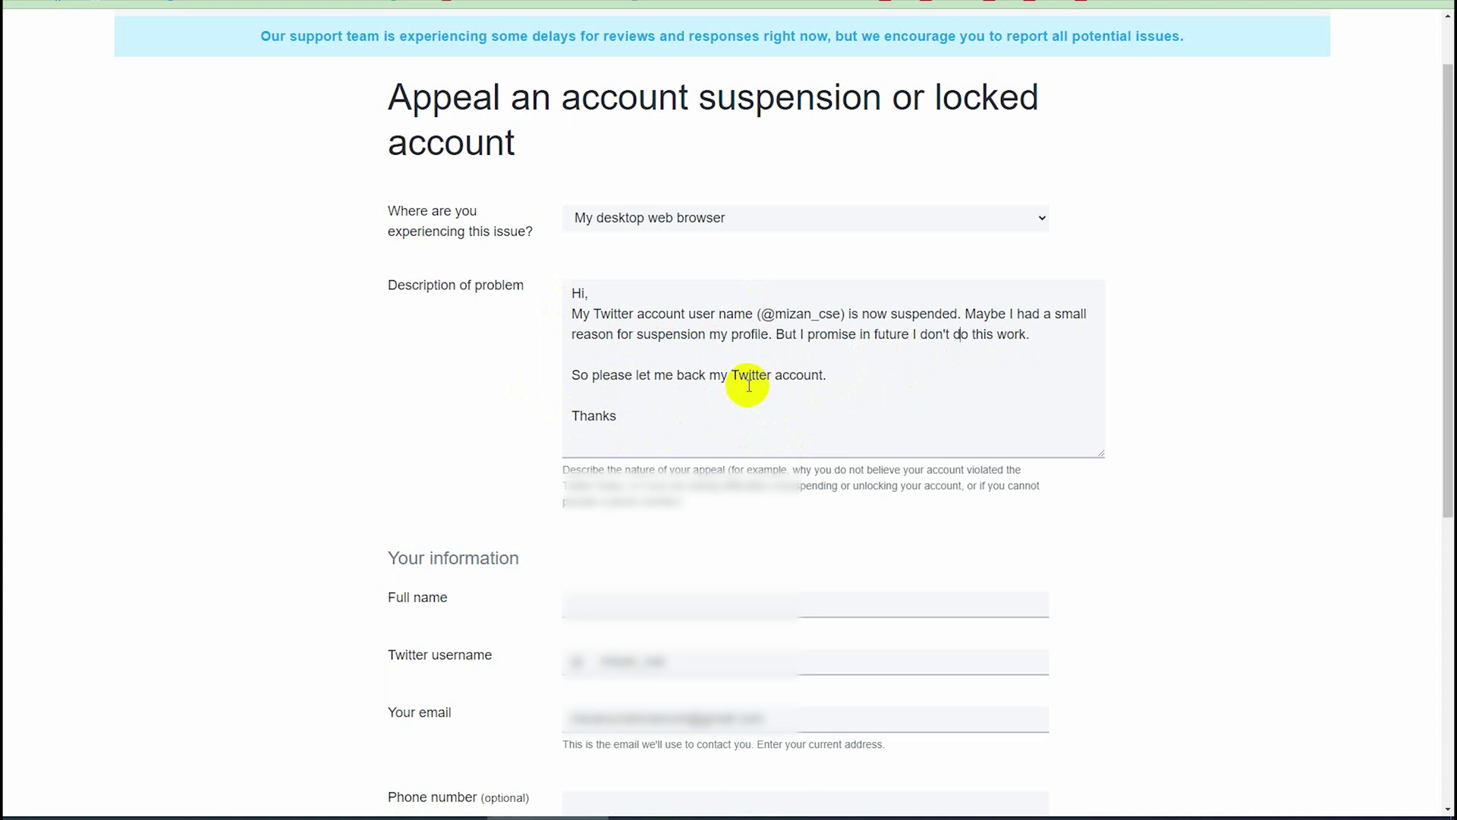
{"action": "scroll", "coordinate": [1222, 340], "scroll_direction": "down", "scroll_amount": 2}
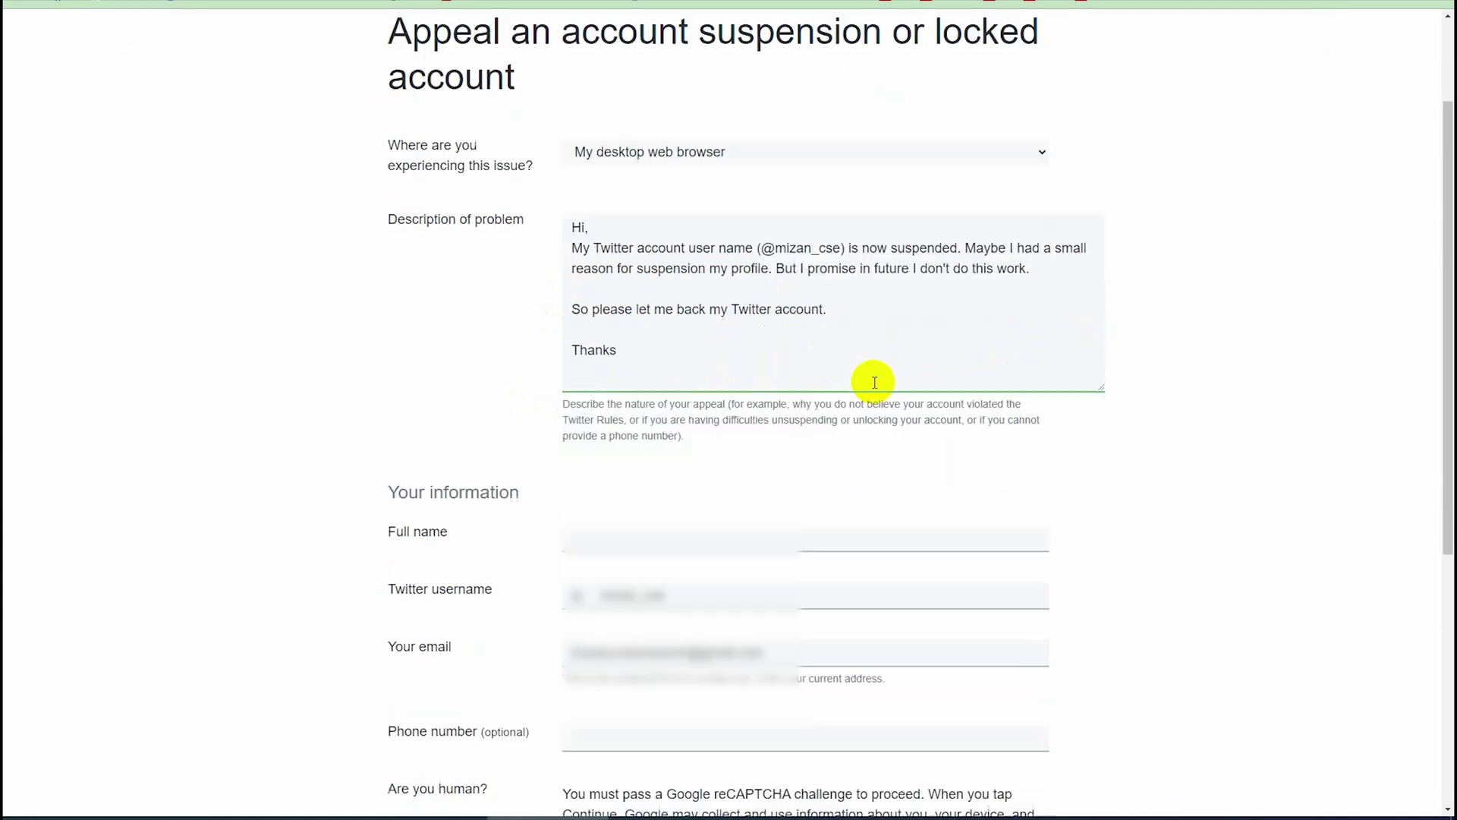
{"action": "scroll", "coordinate": [877, 388], "scroll_direction": "down", "scroll_amount": 1}
- Accept the browser's autofilled contact details and dismiss the '(optional)' translation popup
{"action": "left_click", "coordinate": [809, 244]}
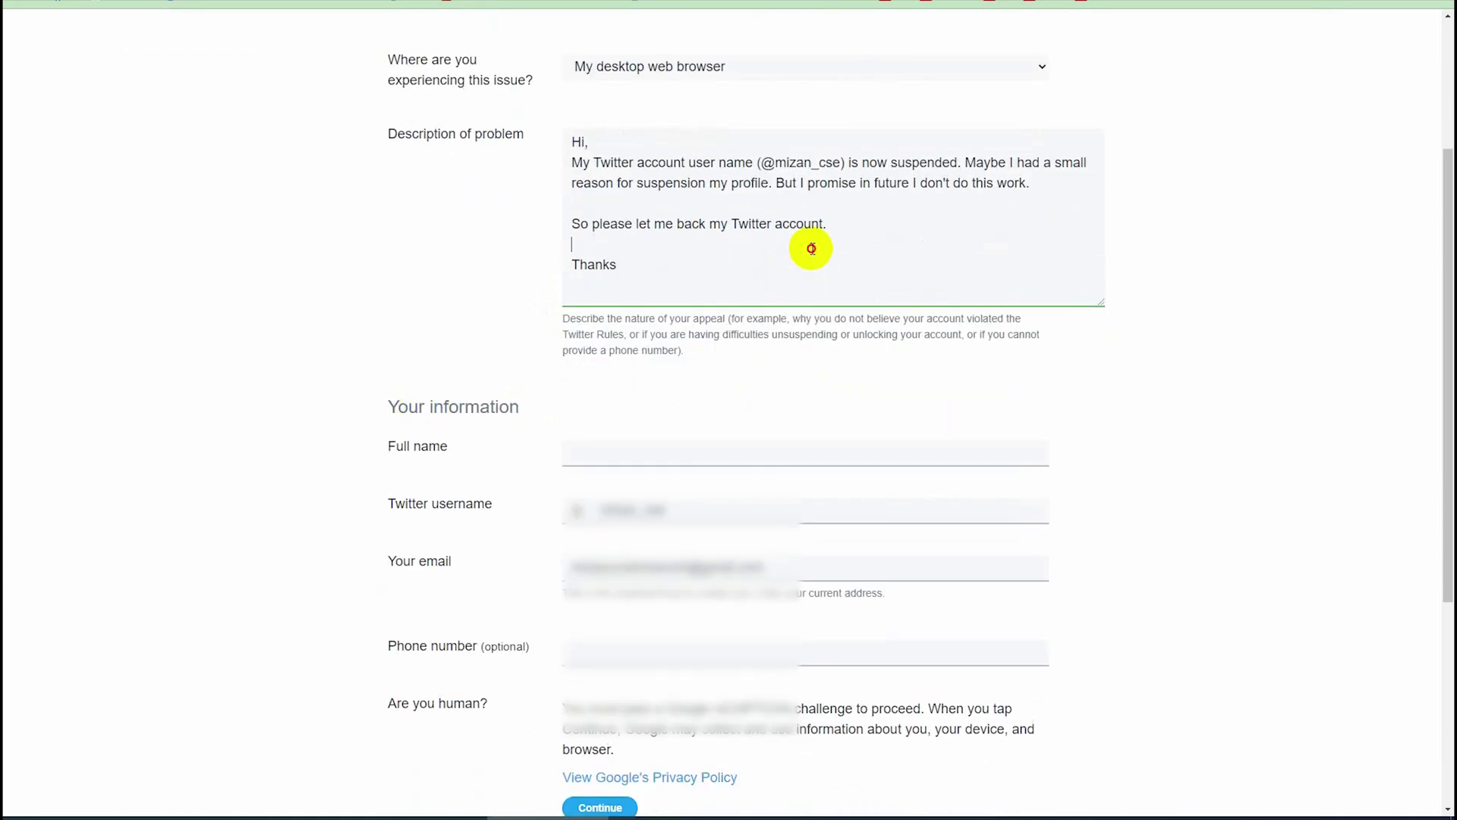
{"action": "scroll", "coordinate": [459, 438], "scroll_direction": "down", "scroll_amount": 1}
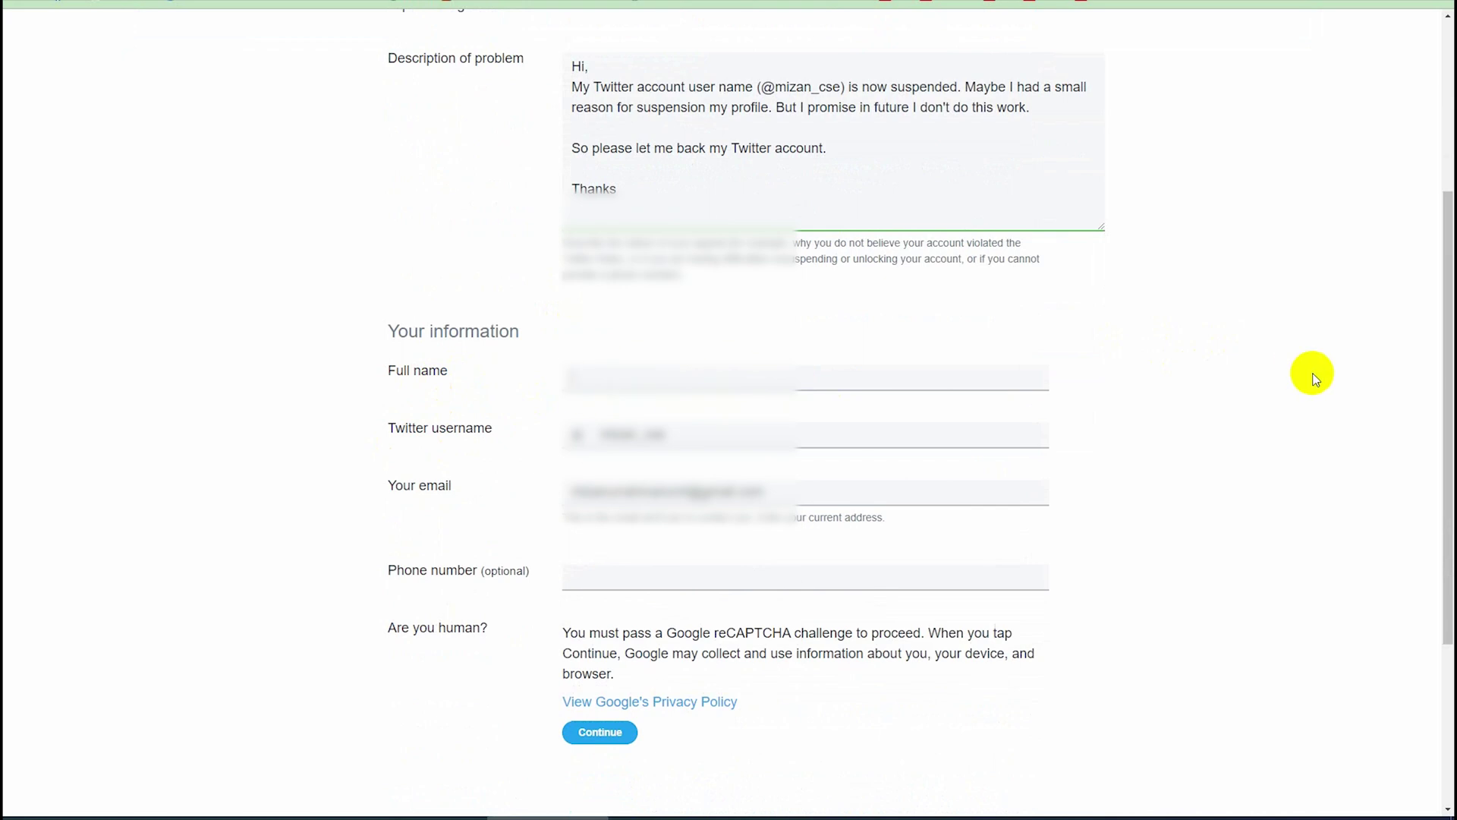
{"action": "type", "text": "Mi"}
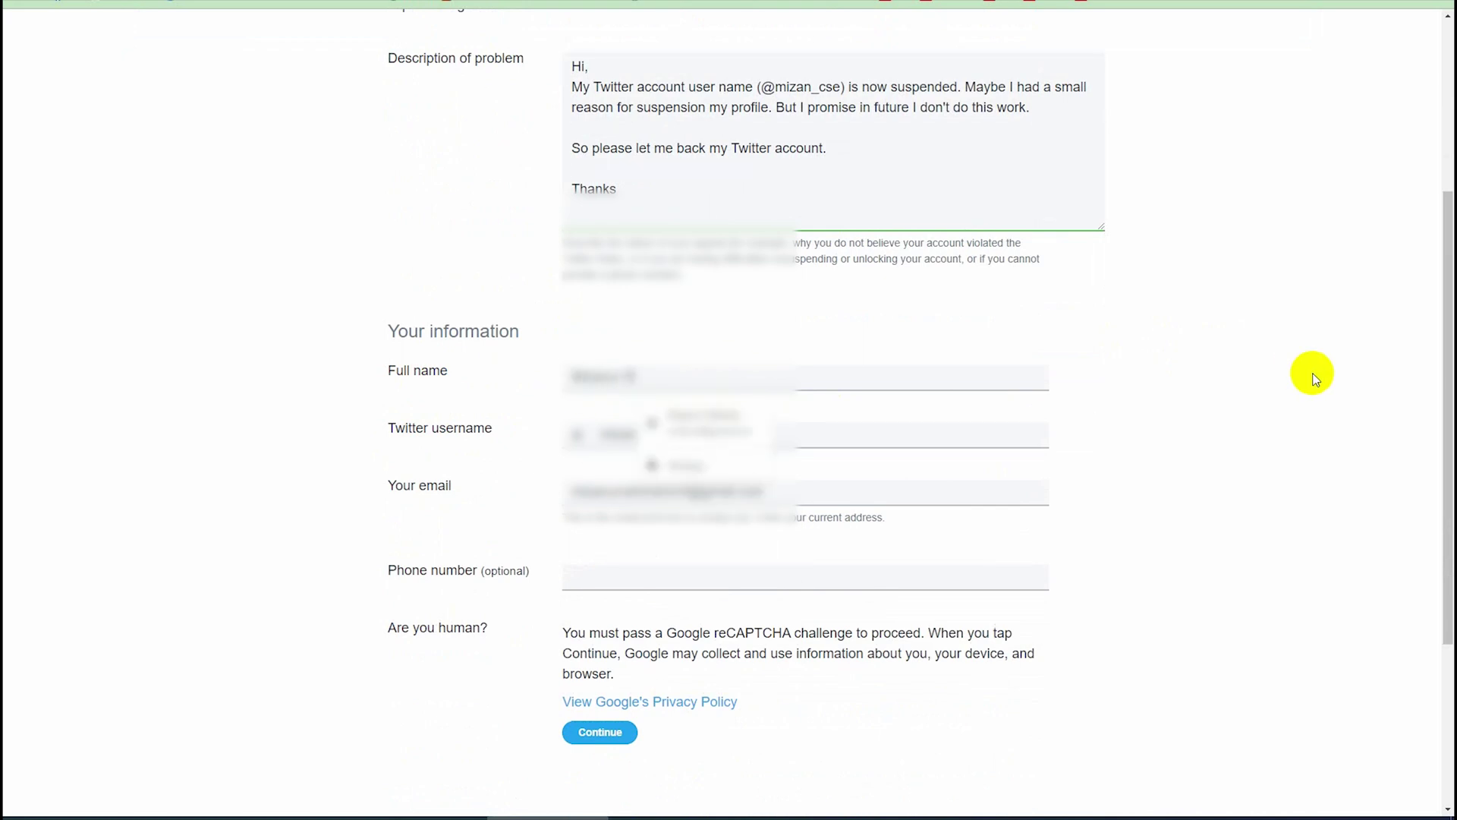
{"action": "left_click", "coordinate": [649, 434]}
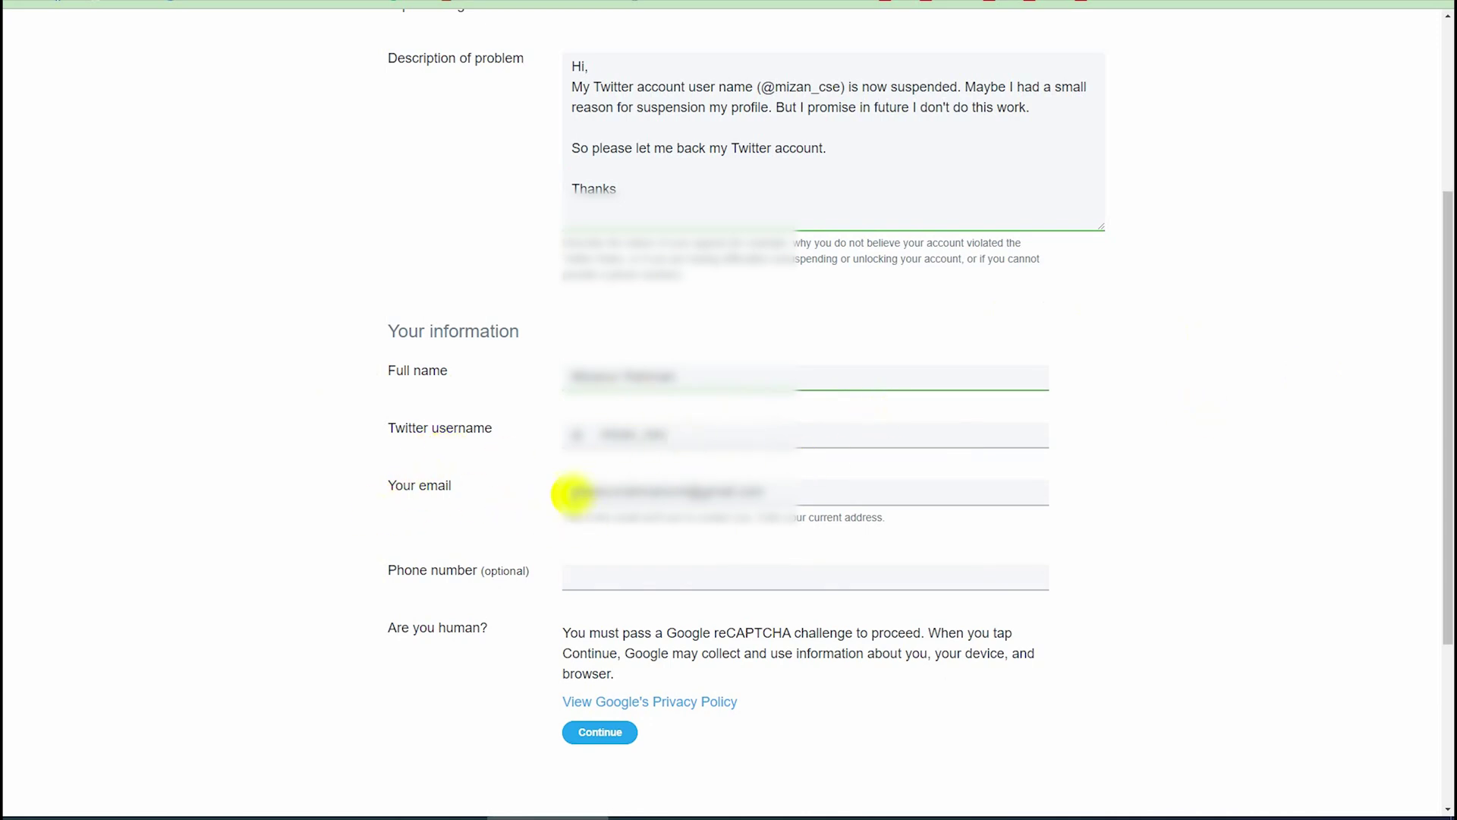
{"action": "scroll", "coordinate": [834, 557], "scroll_direction": "down", "scroll_amount": 1}
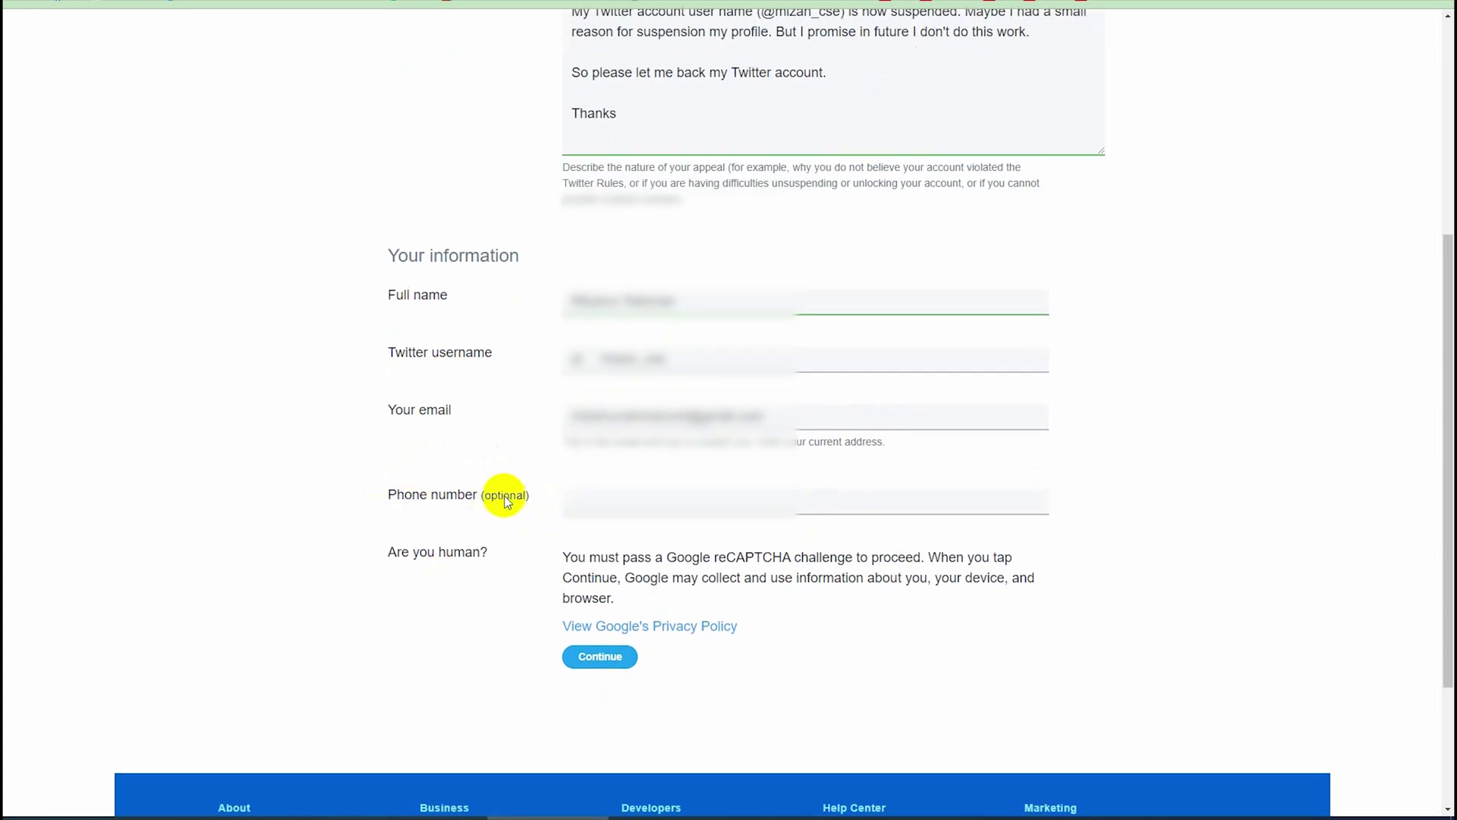
{"action": "double_click", "coordinate": [506, 500]}
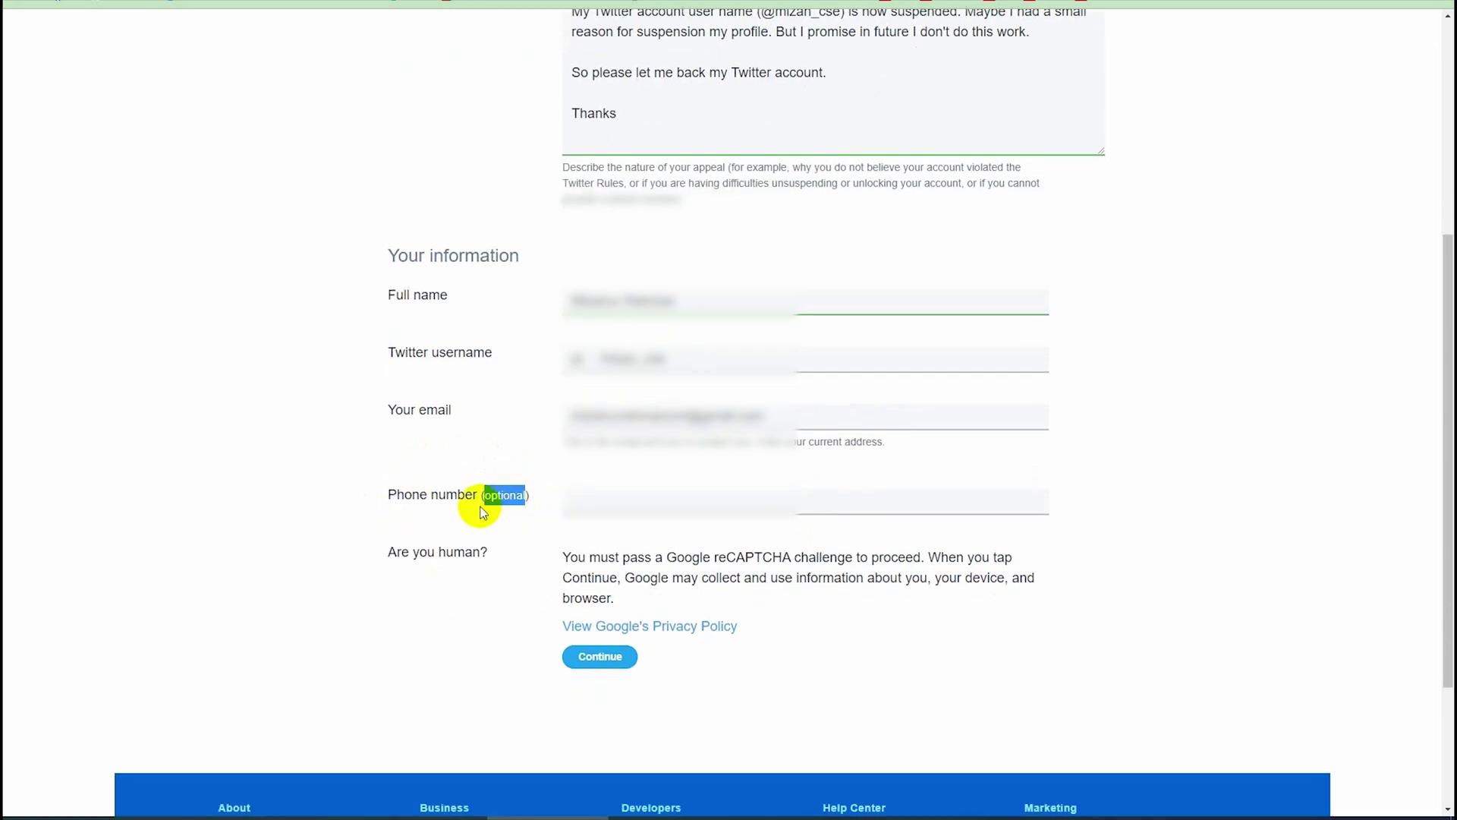
{"action": "left_click", "coordinate": [1121, 524]}
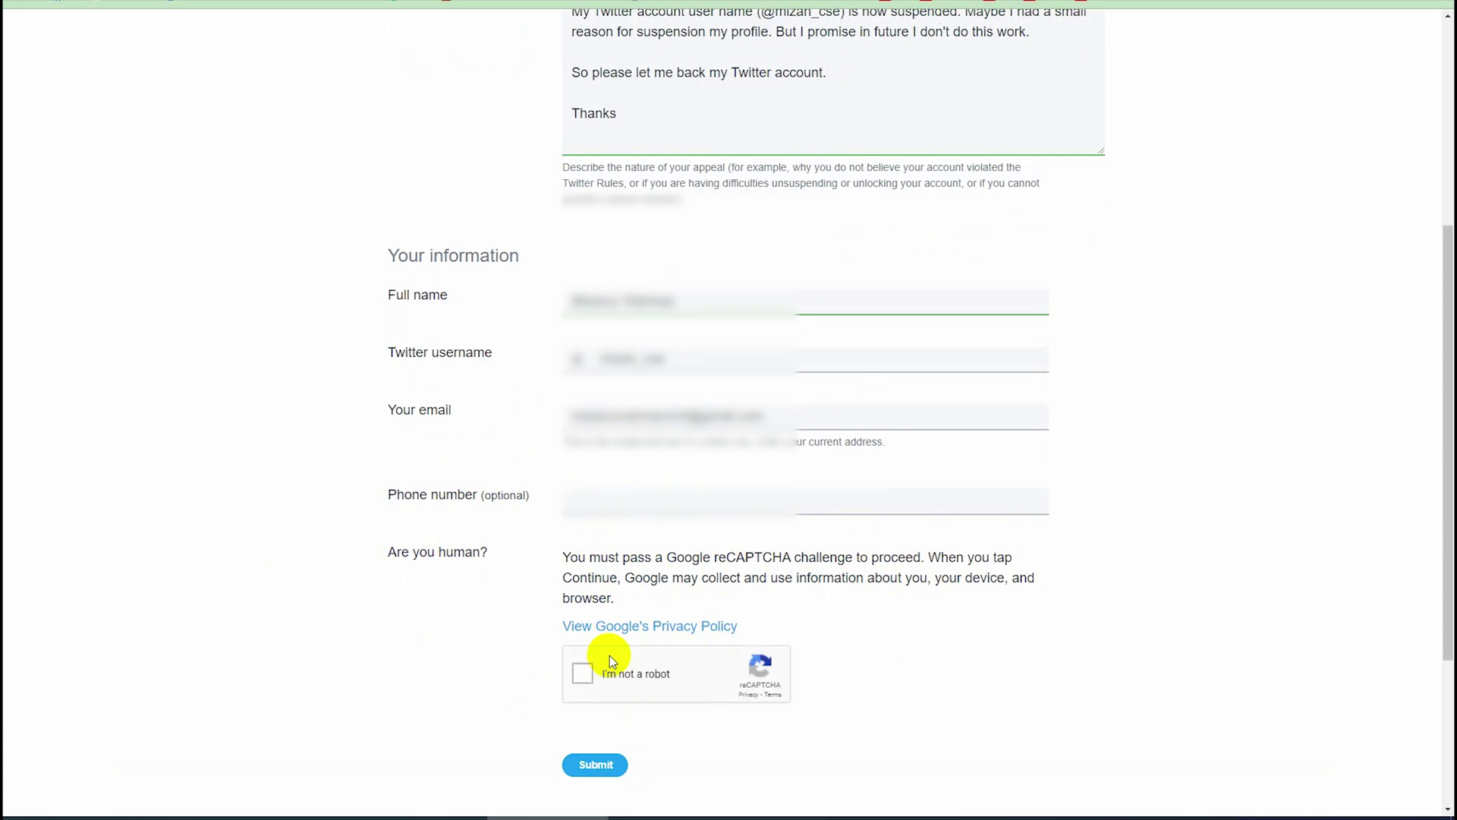
{"action": "scroll", "coordinate": [942, 583], "scroll_direction": "down", "scroll_amount": 1}
{"action": "scroll", "coordinate": [942, 582], "scroll_direction": "down", "scroll_amount": 1}
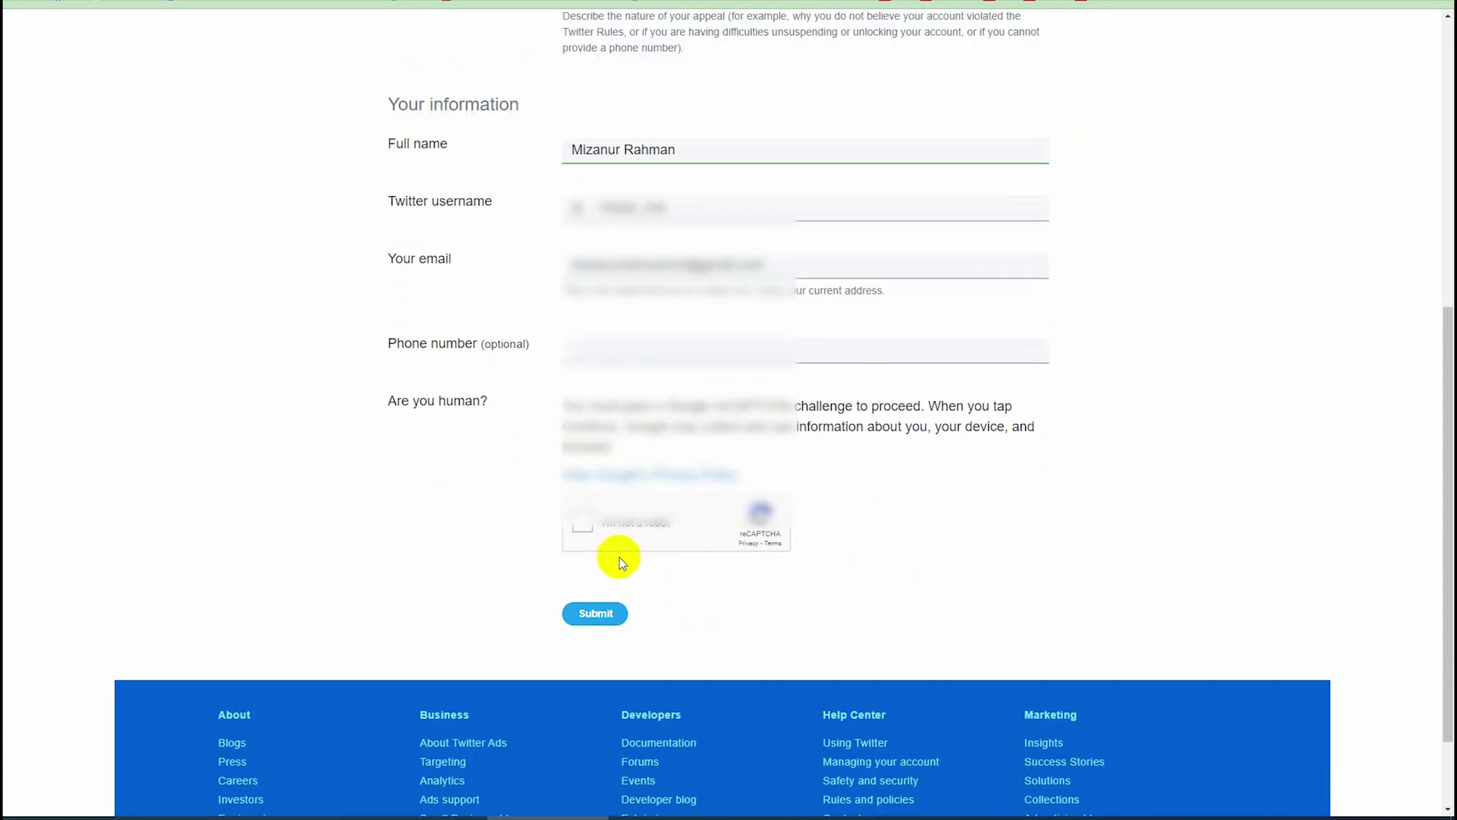
- Tick the 'I'm not a robot' reCAPTCHA checkbox
{"action": "left_click", "coordinate": [583, 524]}
- Submit the completed suspension appeal form
{"action": "left_click", "coordinate": [595, 613]}
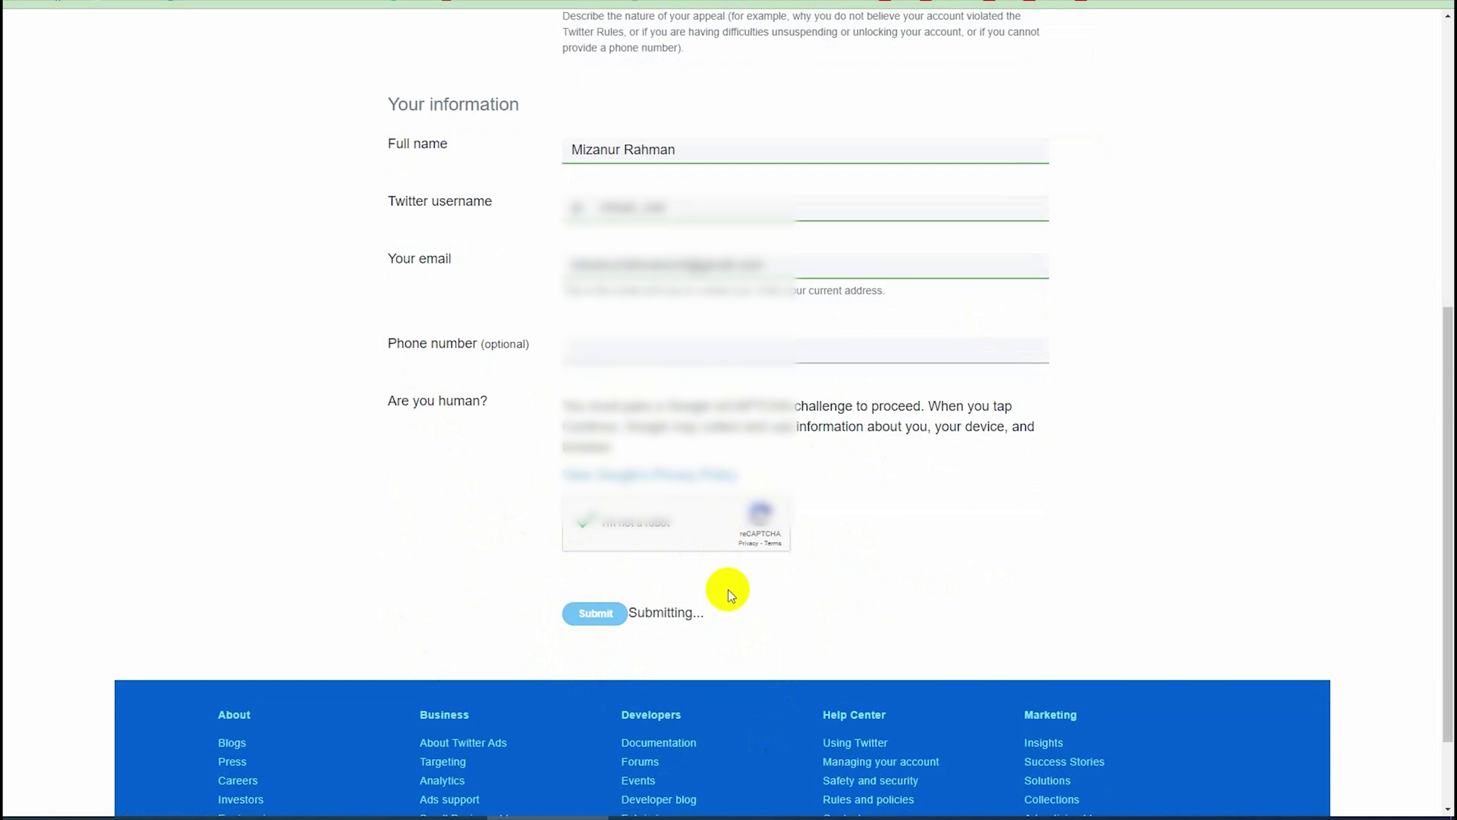